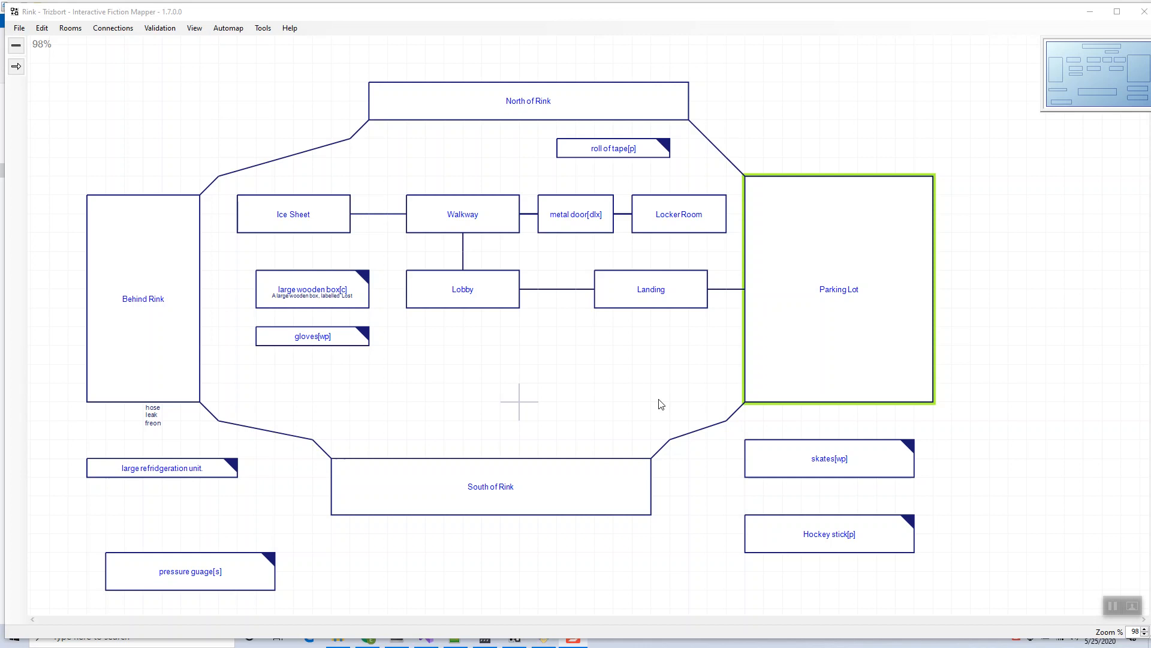
Step: Add four new rooms in two rows in the empty area northwest of the rink map
scroll(203, 134, "down", 2)
left_click_drag(203, 134, 529, 293)
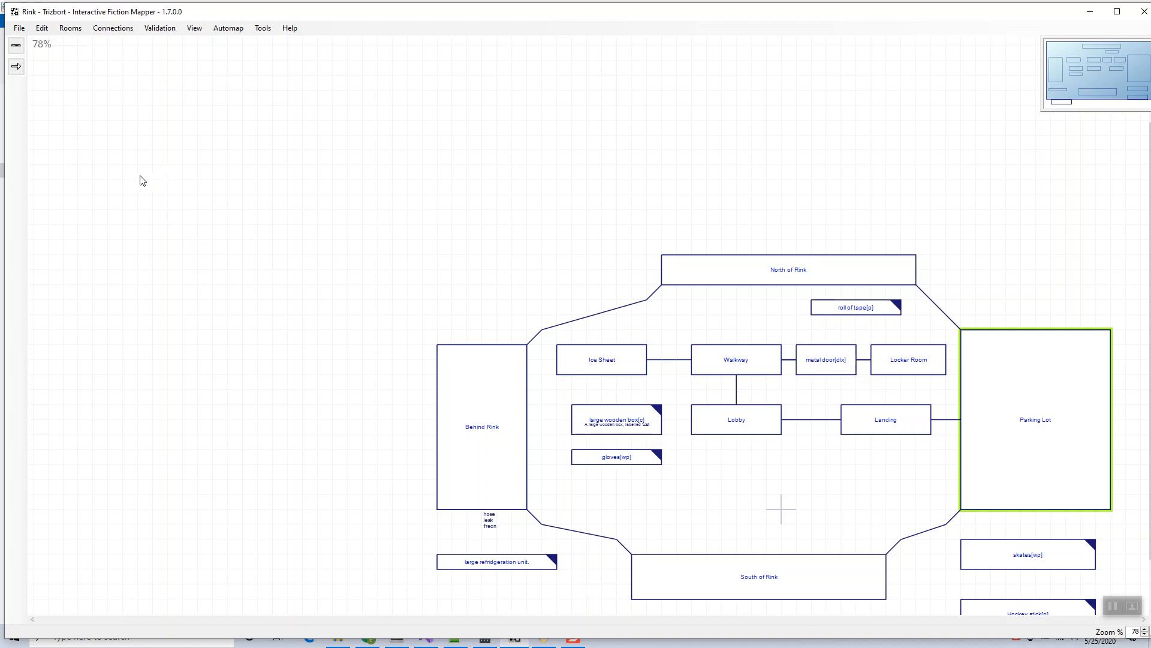
double_click(168, 165)
double_click(332, 180)
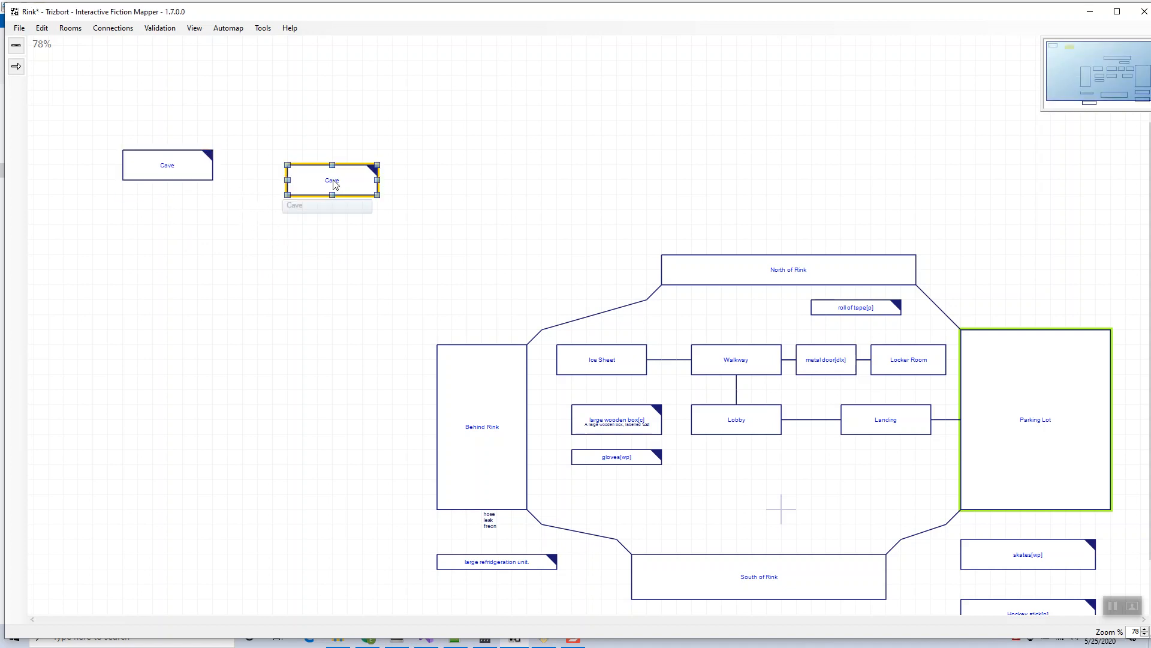
double_click(202, 273)
double_click(350, 277)
left_click(357, 227)
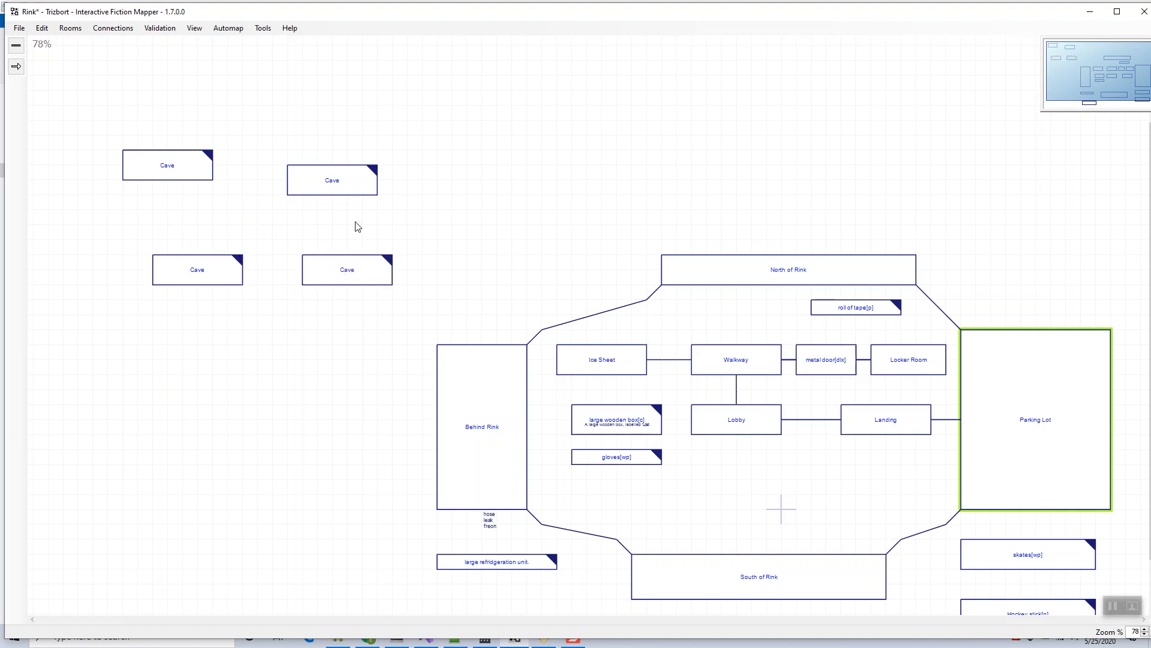
Step: Connect the upper-right new room to the one below it, and the lower-left new room to the lower-right one
left_click_drag(333, 195, 346, 254)
left_click(273, 305)
left_click_drag(242, 274, 302, 272)
left_click(239, 304)
Step: View the properties of the lower-left new room and close them without saving
left_click(163, 274)
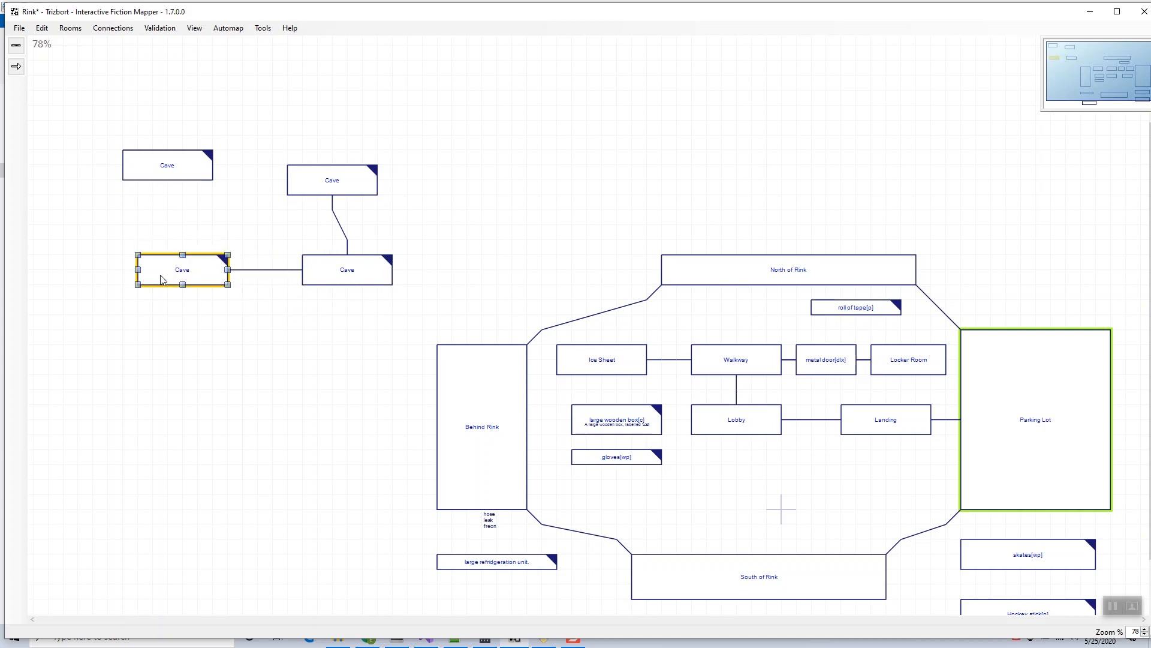
double_click(163, 274)
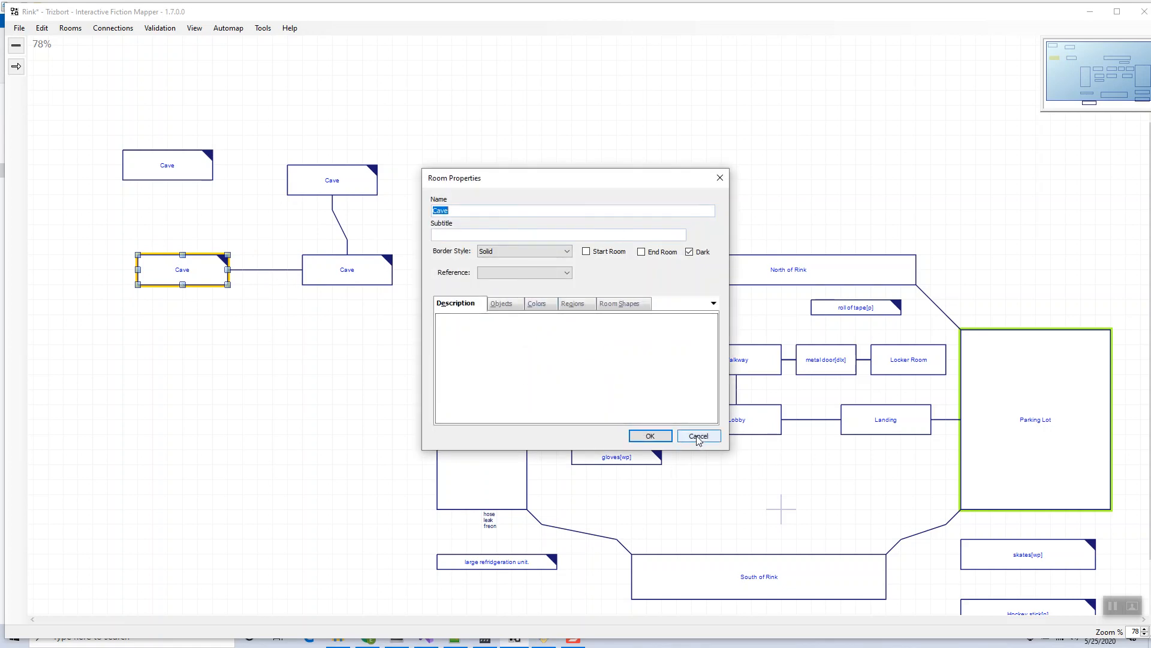
left_click(699, 436)
Step: Delete the four new Cave rooms from the area northwest of the rink
left_click(363, 270)
key("Delete")
left_click(352, 195)
key("Delete")
left_click(165, 177)
left_click(174, 258)
key("Delete")
left_click(163, 175)
key("Delete")
left_click_drag(366, 252, 154, 124)
scroll(509, 318, "down", 2)
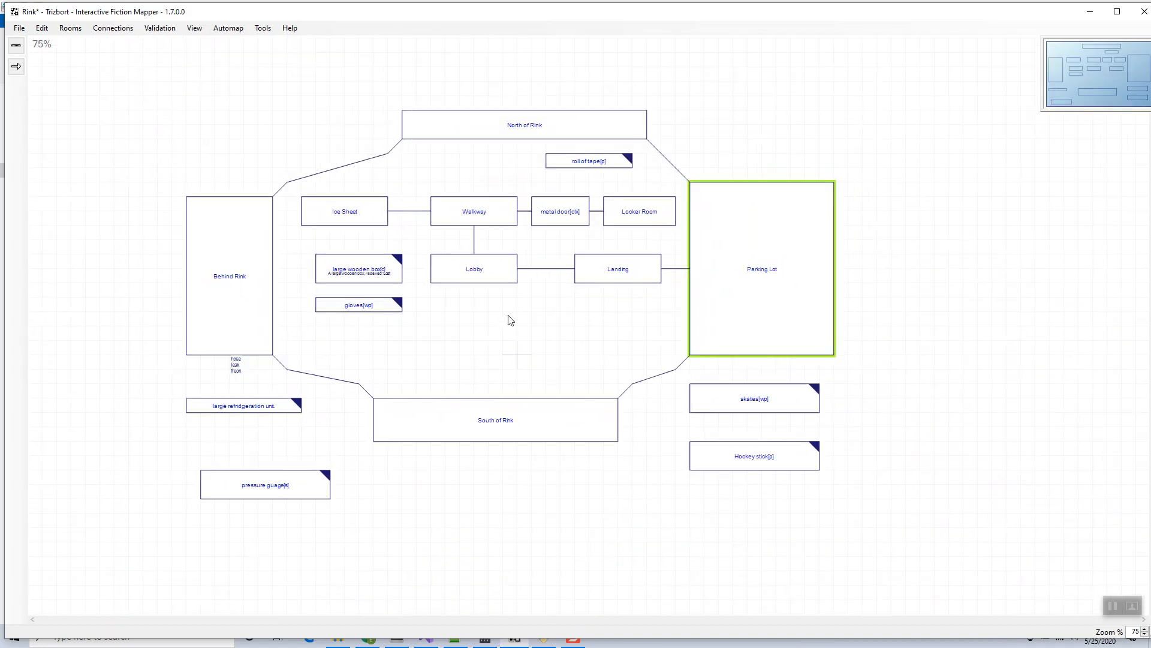
scroll(509, 319, "up", 3)
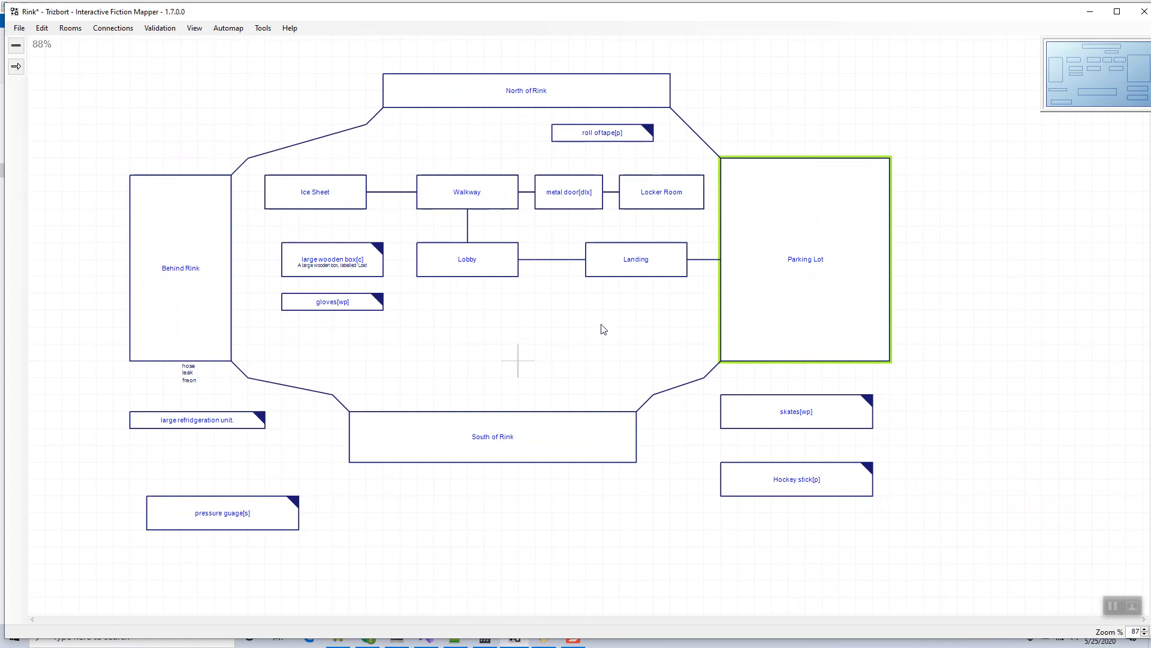
Step: Open the Lobby room's properties and examine its name, subtitle and description
mouse_move(835, 306)
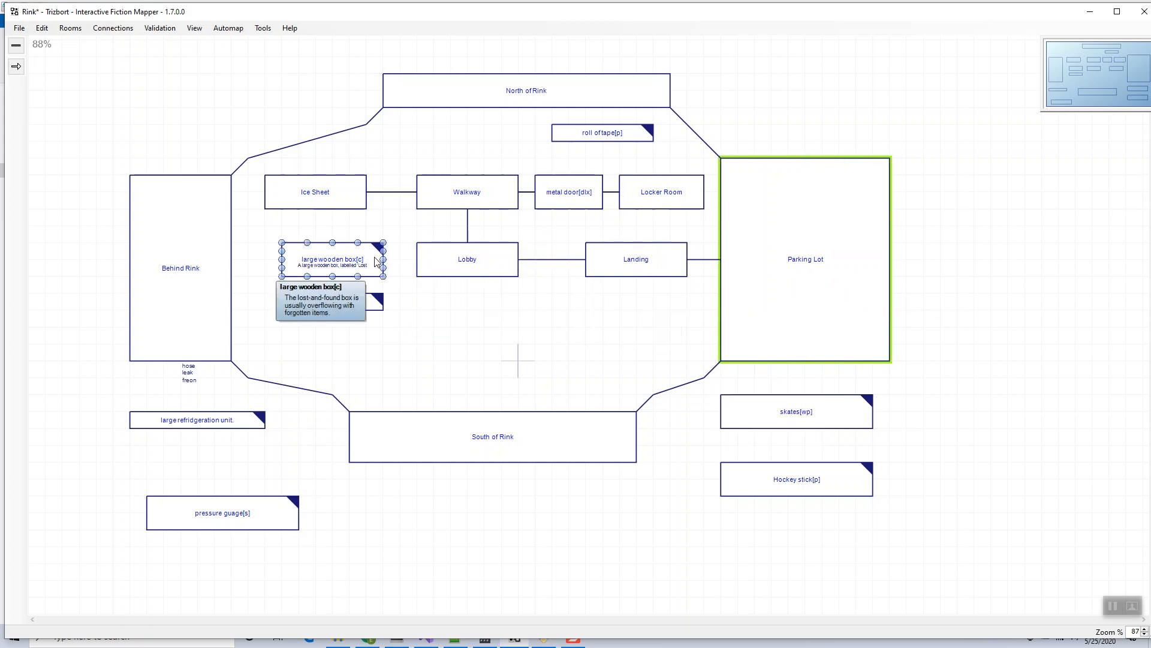
double_click(490, 262)
left_click(464, 213)
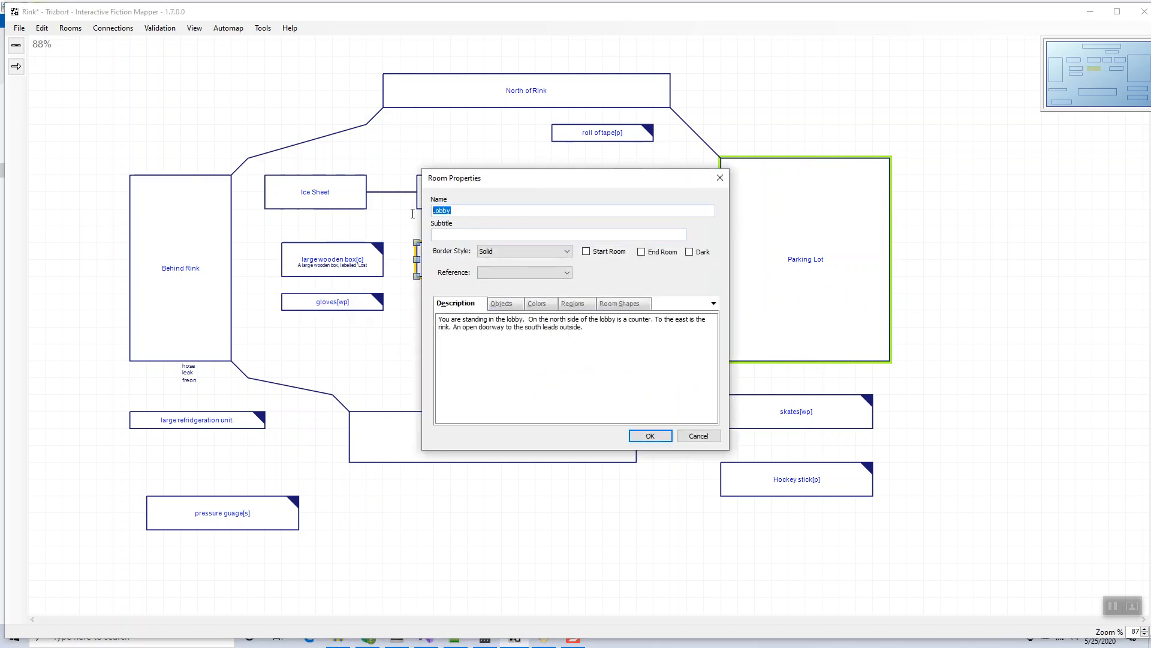
left_click_drag(585, 327, 361, 308)
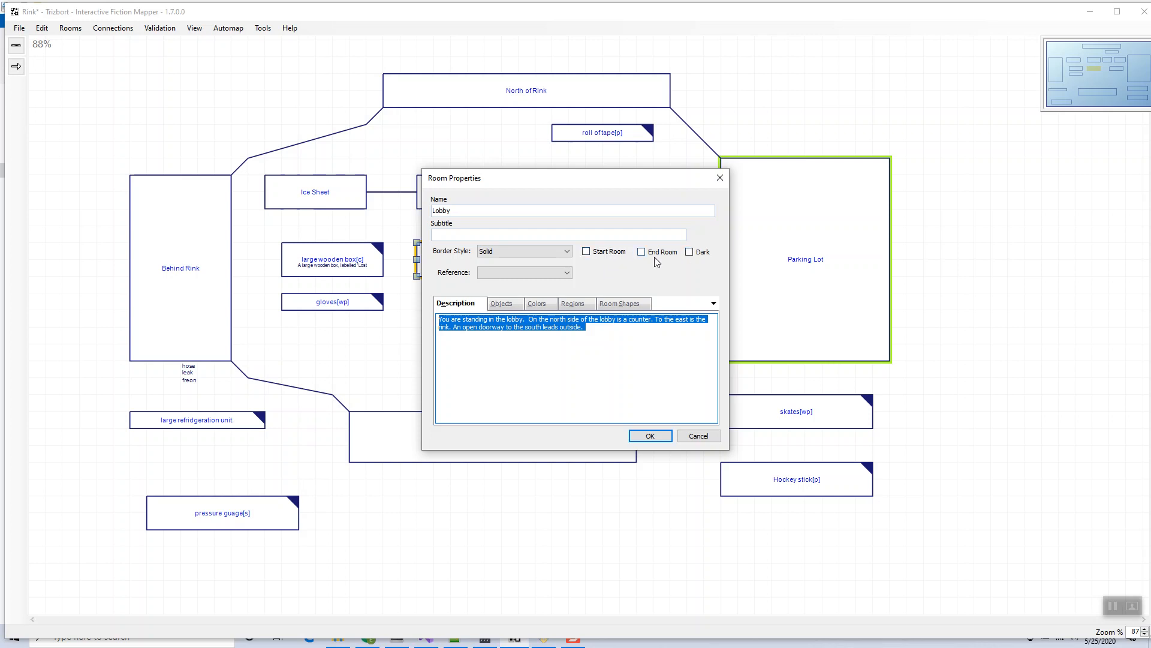
left_click(483, 235)
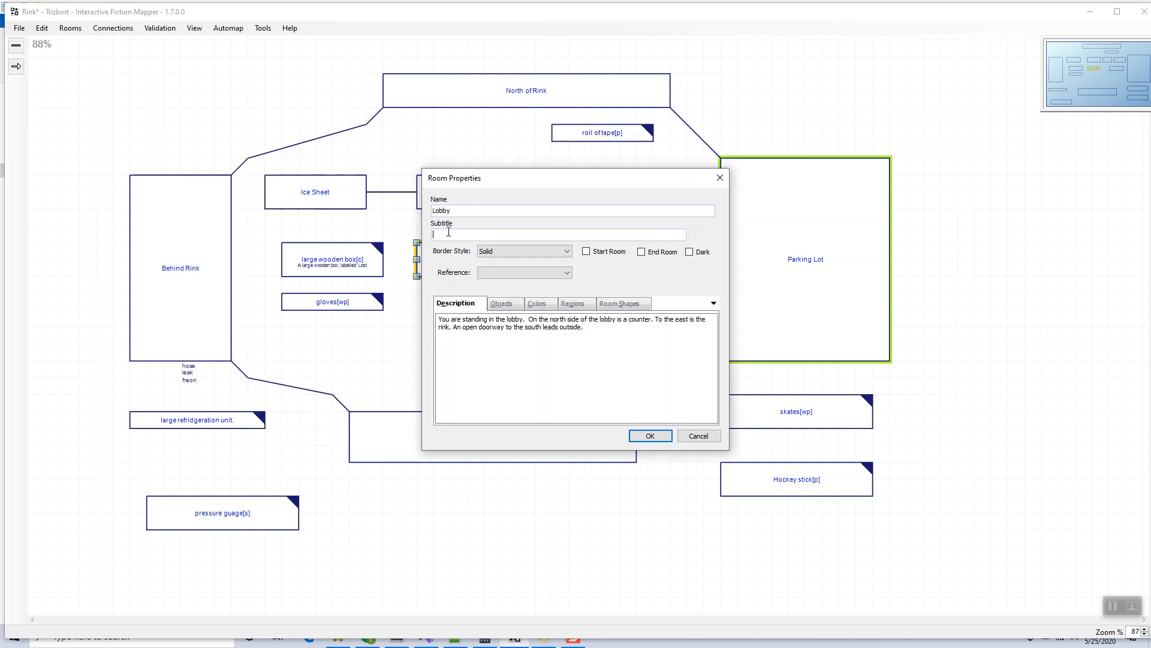
double_click(441, 210)
left_click(465, 237)
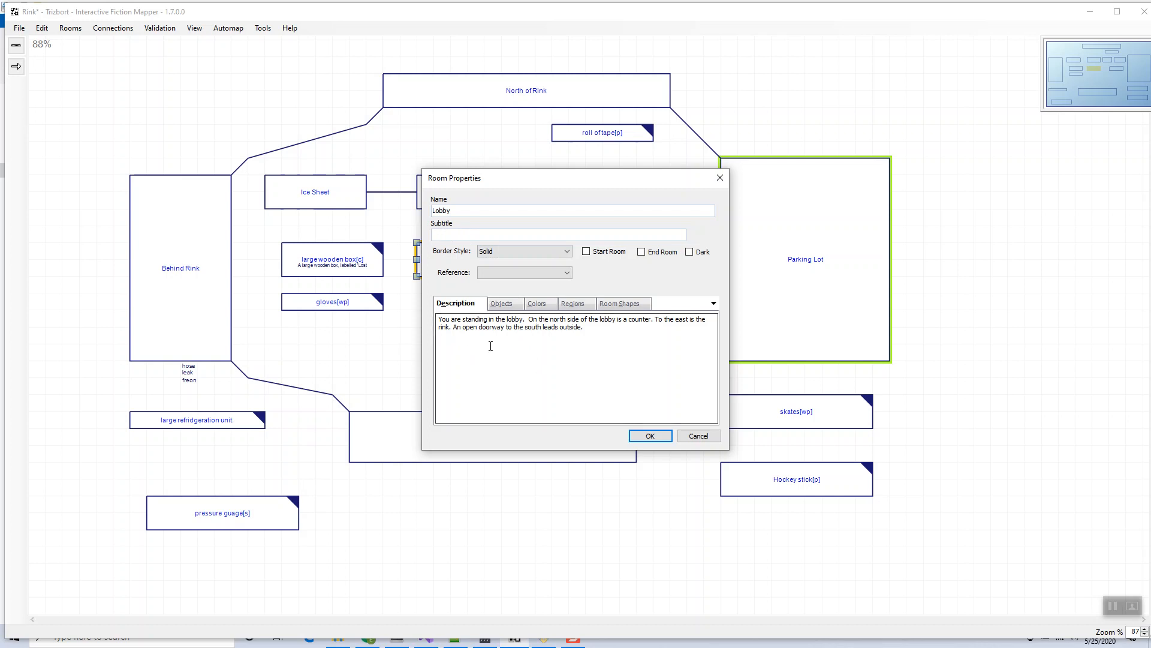
Step: Enter the test lines dssjdsd, fsdf, sd and fd as the Lobby's objects
left_click(501, 307)
left_click(477, 343)
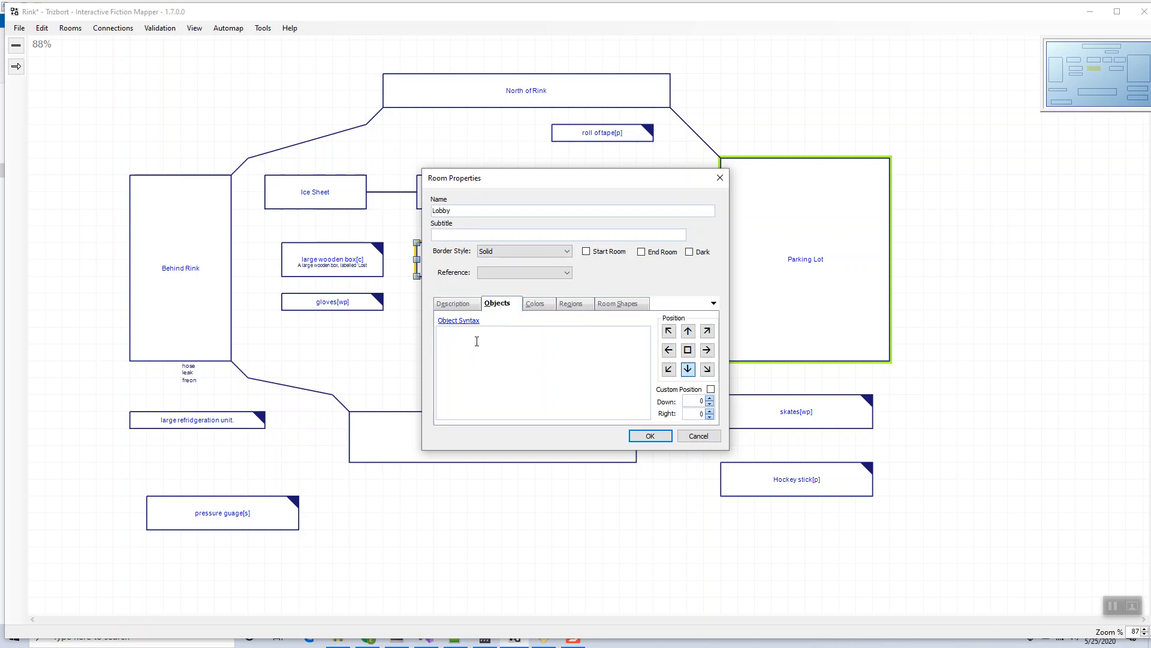
type("dssjdsd")
key("Return")
type("fsdf")
key("Return")
type("sd")
key("Return")
type("fd")
Step: Delete all the test lines from the Lobby's object list
key("shift+Up")
key("shift+Up")
key("shift+Up")
key("shift+Up")
key("shift+Up")
key("BackSpace")
Step: Read the object syntax reference for the Lobby's objects and close the properties without saving
mouse_move(464, 326)
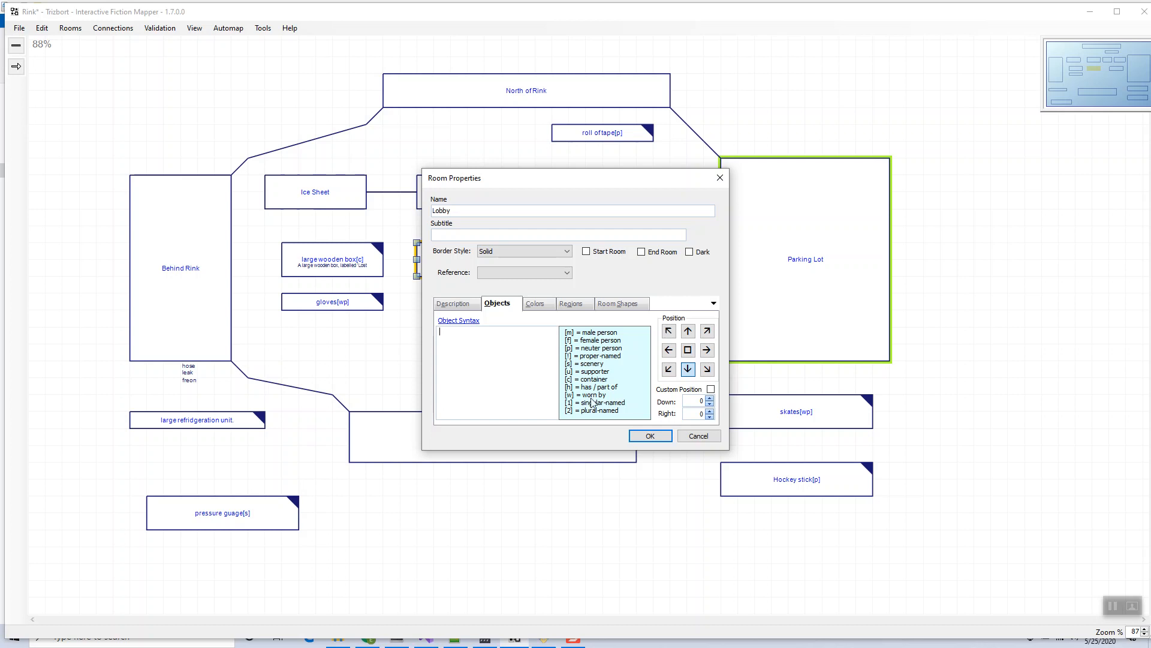
left_click(697, 435)
left_click(561, 349)
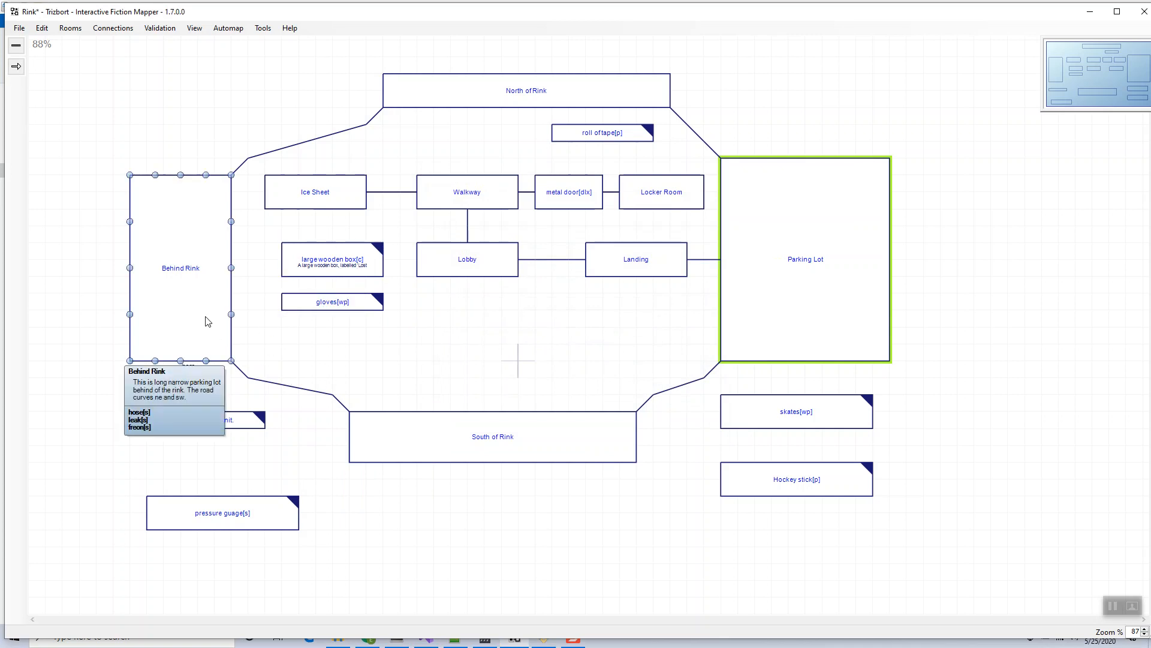
Step: Examine the Behind Rink room's description and object list, and close its properties without changes
left_click(282, 298)
double_click(187, 303)
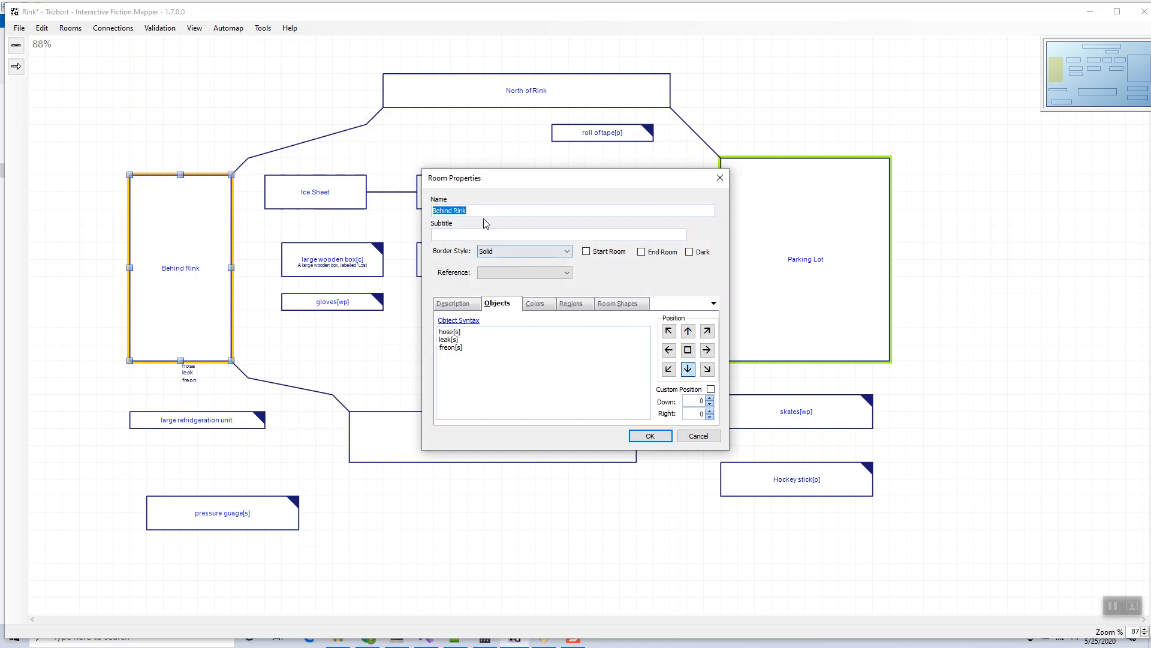
left_click(471, 302)
left_click(500, 305)
mouse_move(478, 352)
left_mouse_down()
mouse_move(438, 331)
mouse_move(479, 330)
left_mouse_up()
left_click(719, 178)
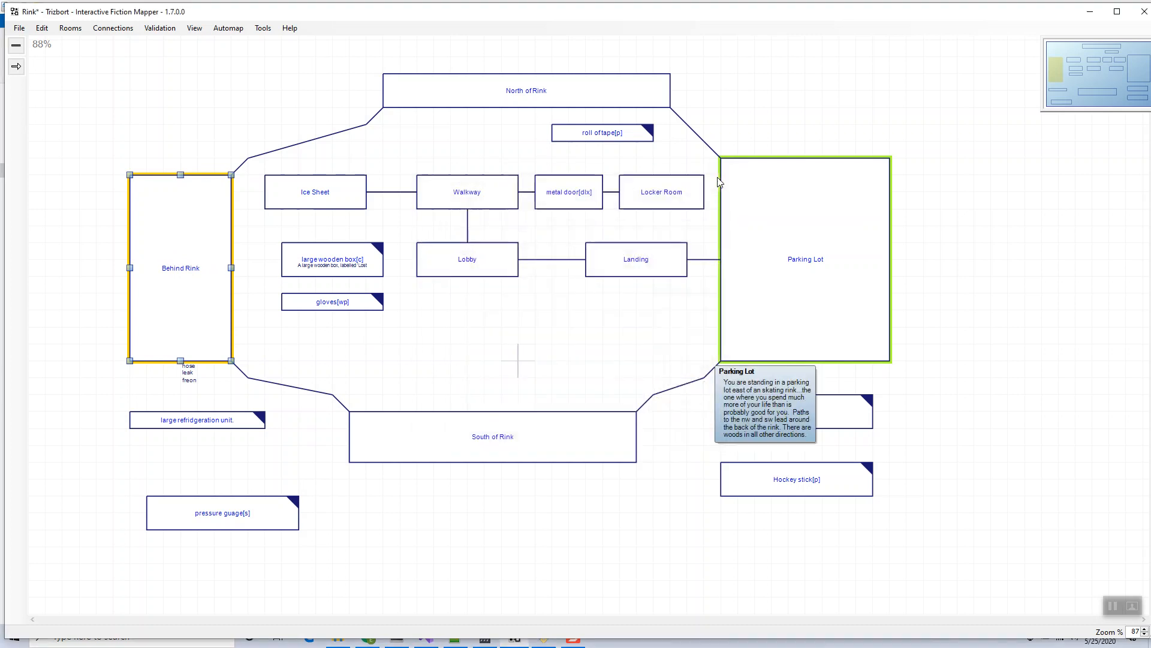
left_click(555, 320)
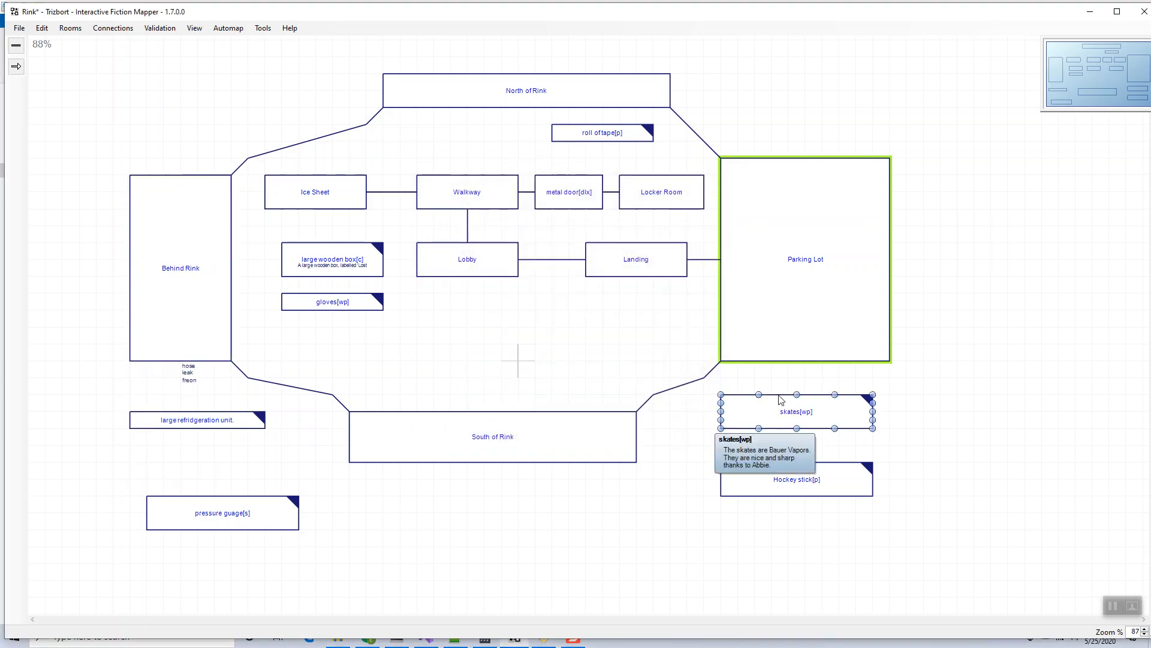
Step: Examine the skates[wp] room's name suffix, description and Dark setting, and cancel its properties
mouse_move(224, 403)
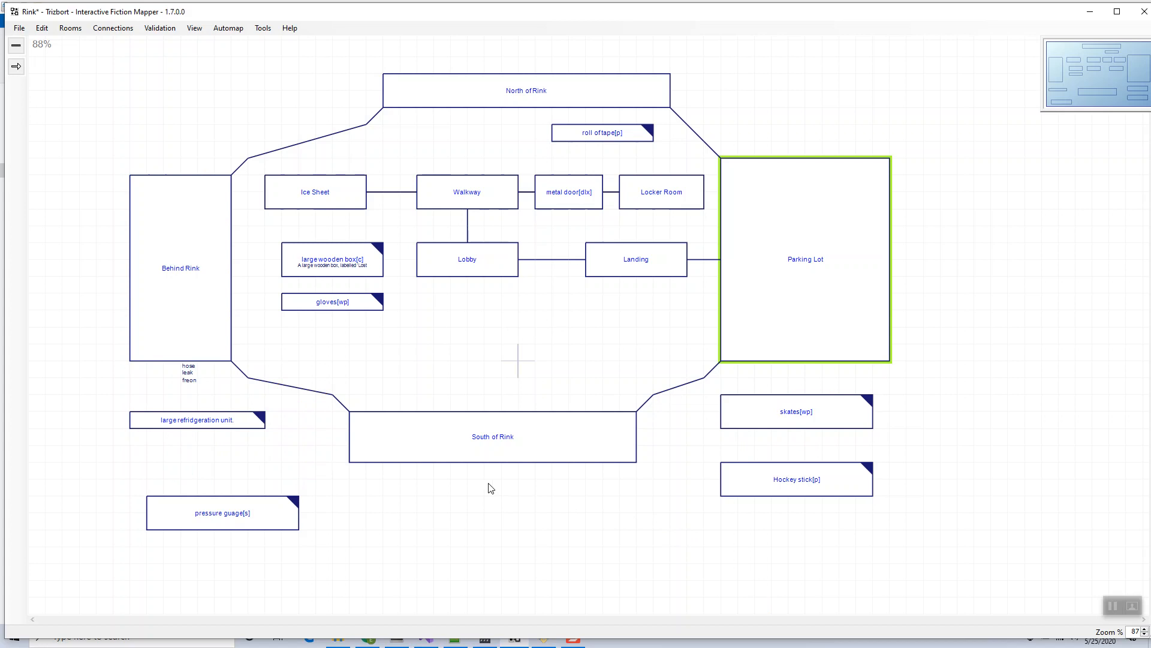
mouse_move(803, 432)
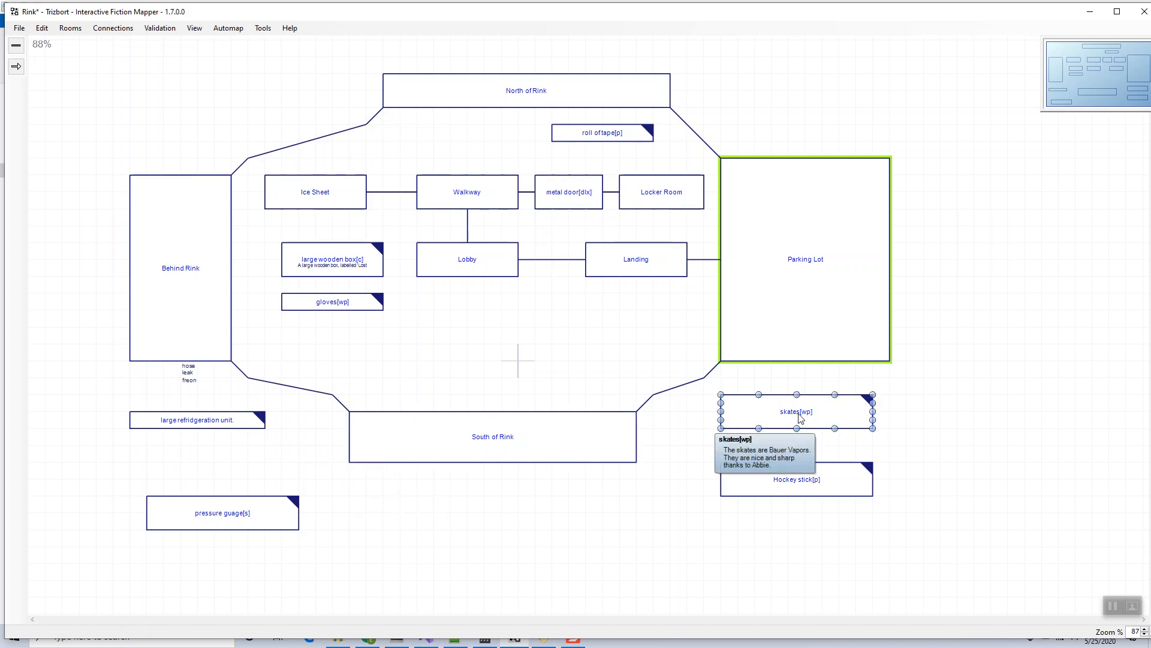
double_click(799, 415)
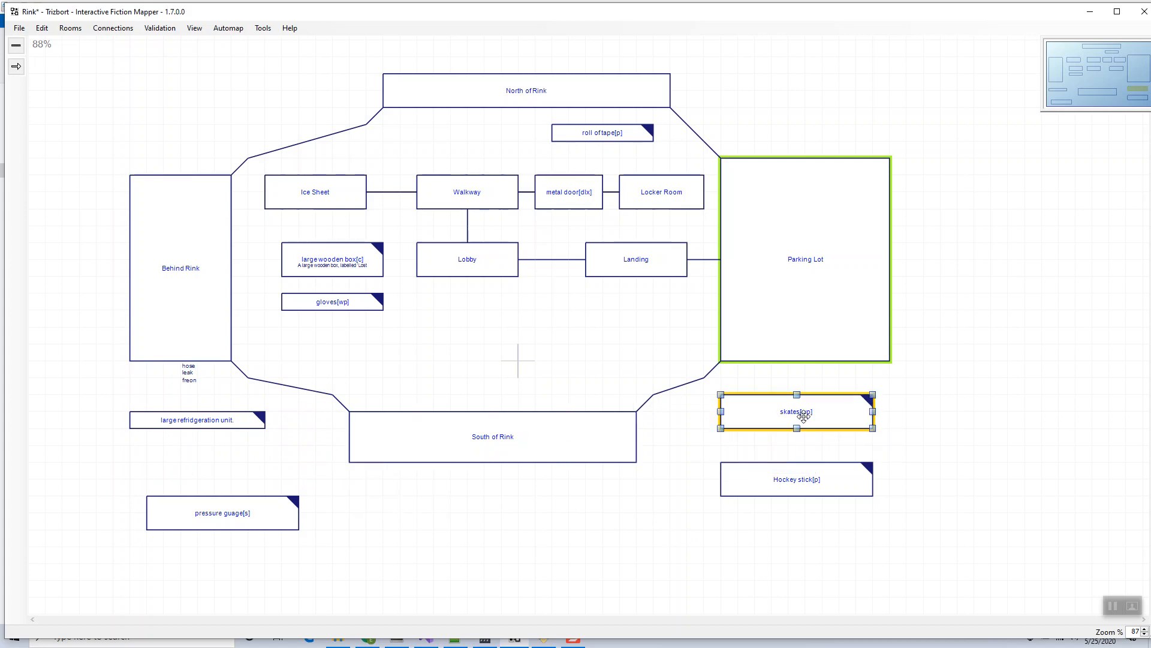
left_click(465, 211)
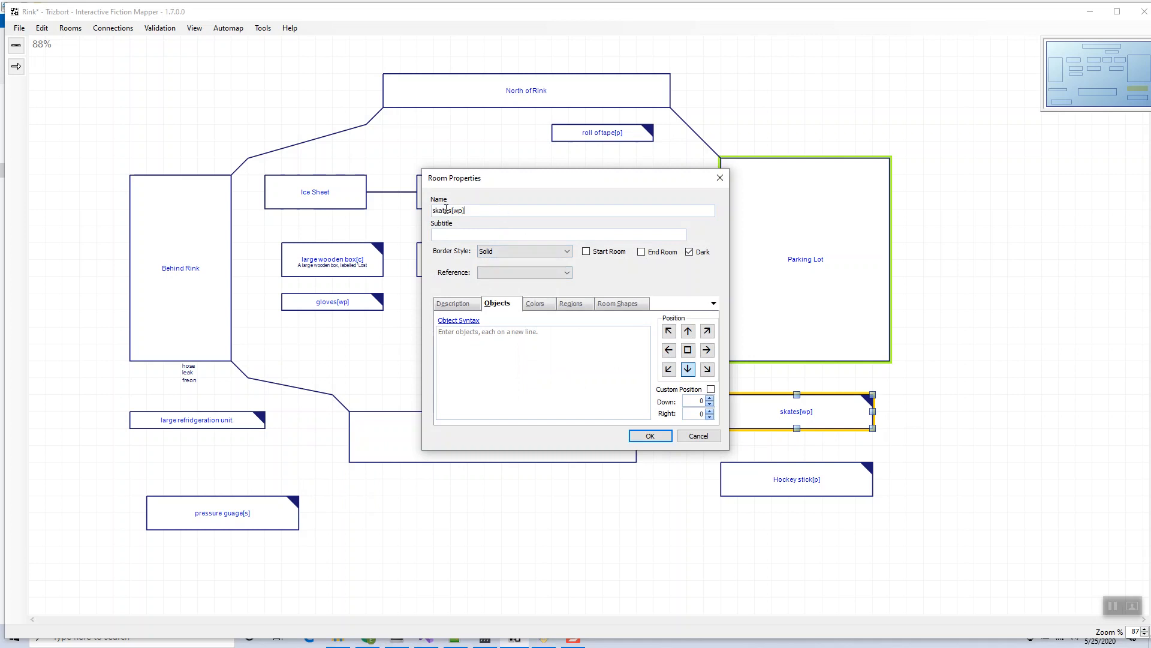
left_click_drag(453, 211, 465, 211)
left_click(475, 209)
left_click(462, 304)
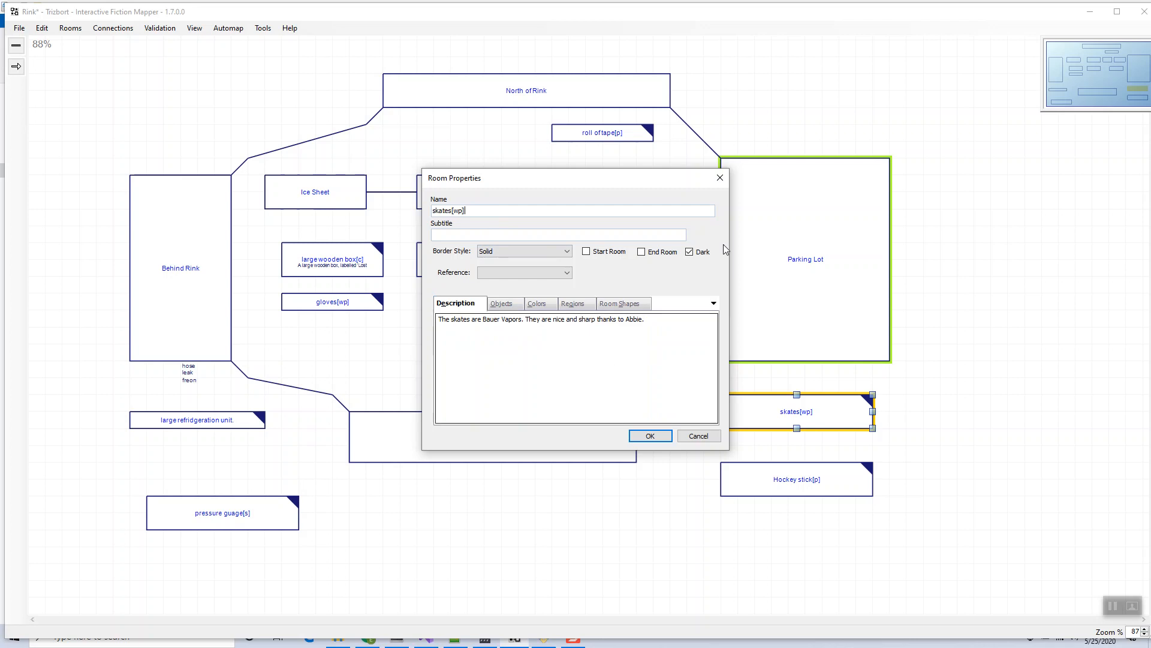
left_click(689, 252)
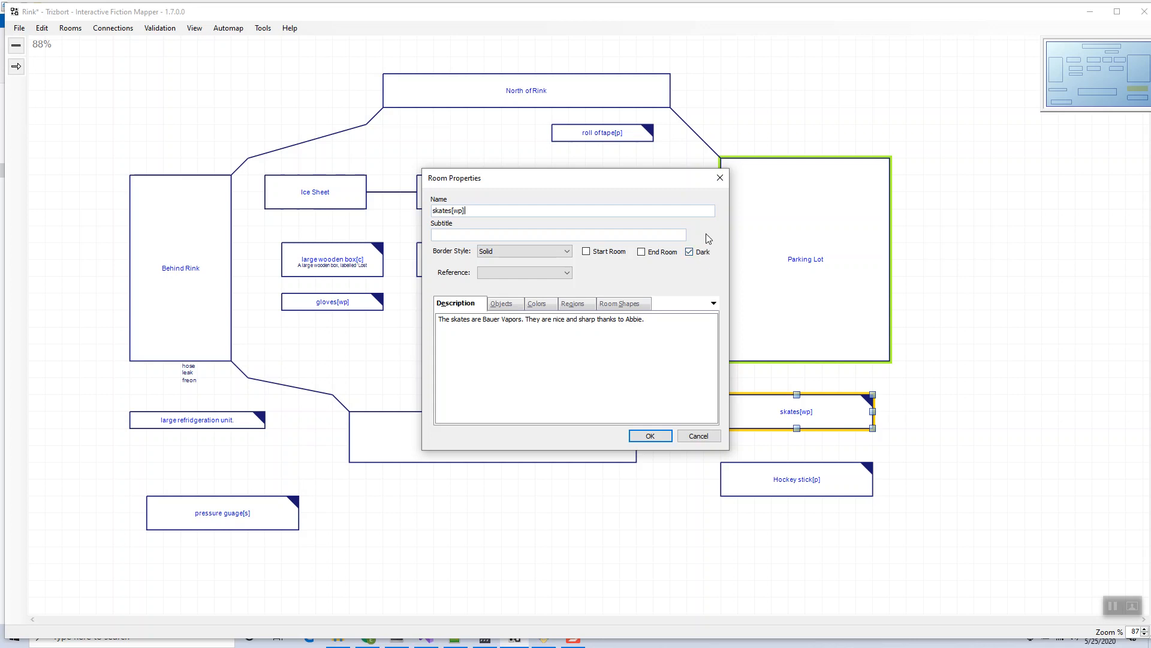
left_click(697, 437)
left_click(694, 451)
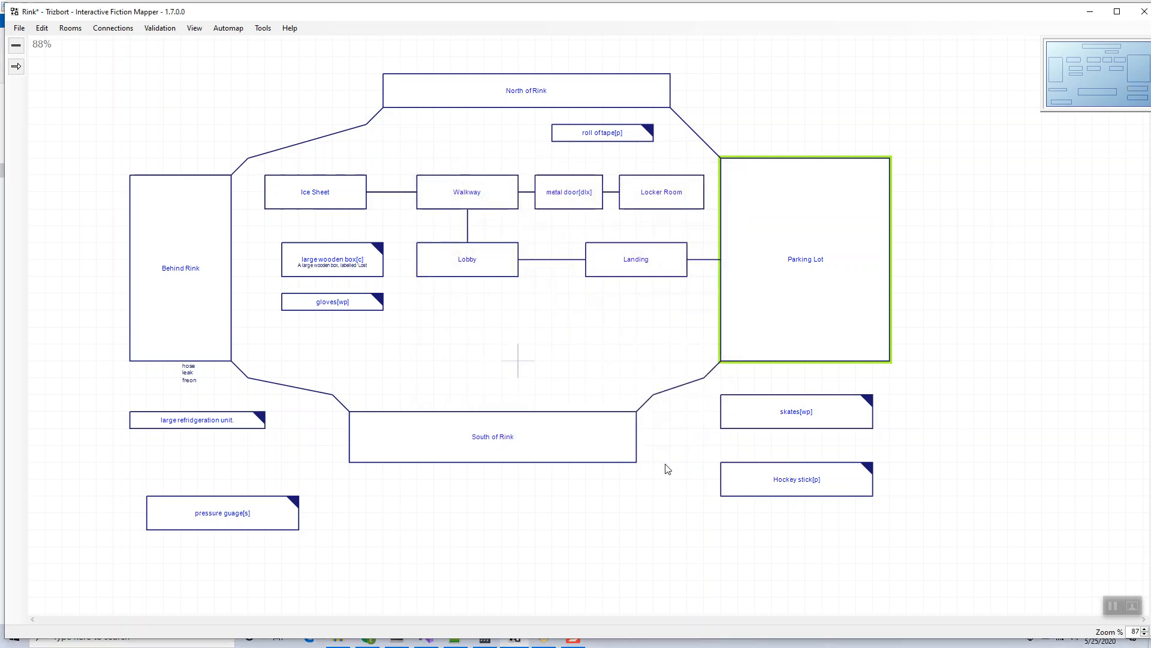
Step: Reopen the skates[wp] properties, review how its description and [wp] suffix are written, and cancel
left_click(838, 422)
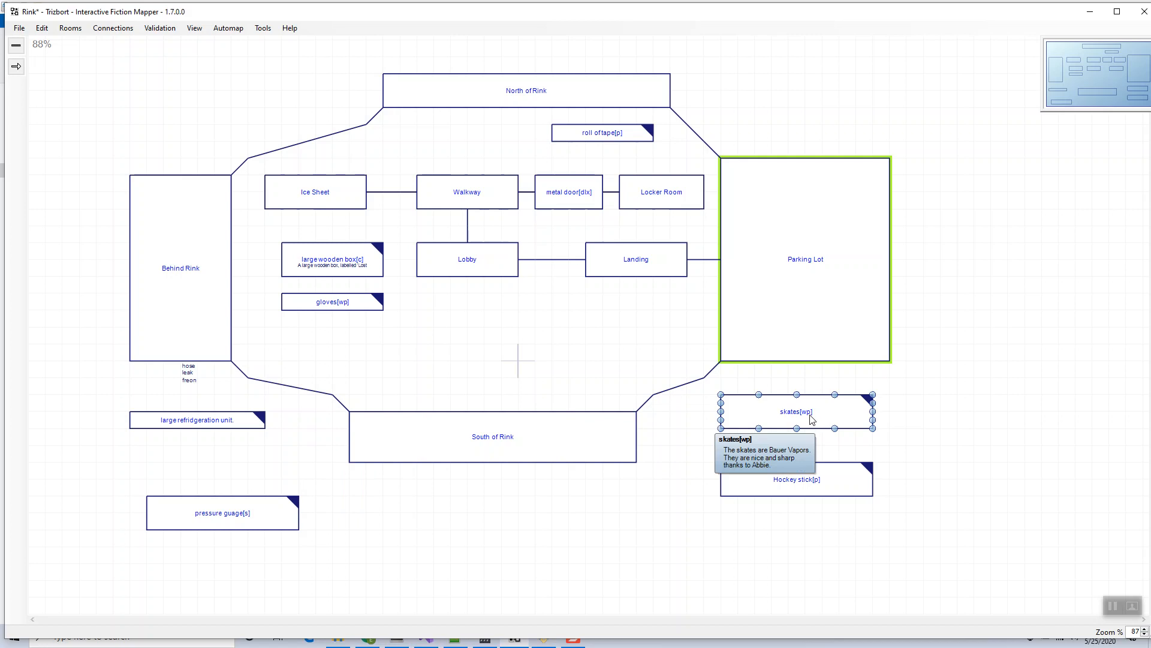
double_click(803, 415)
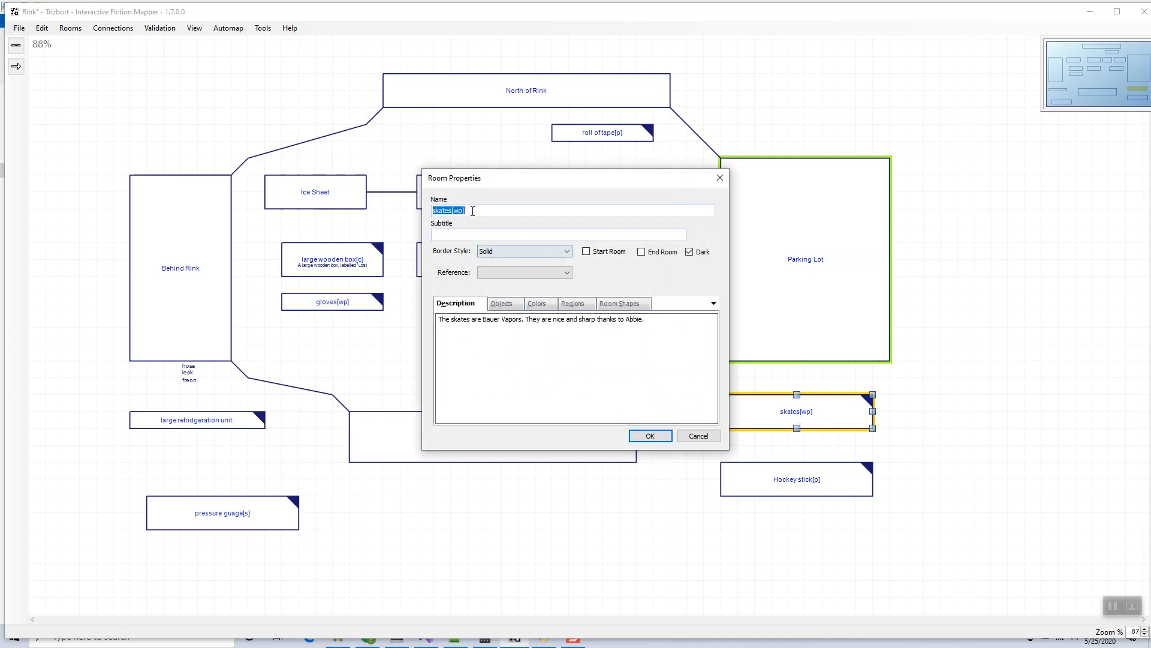
left_click(481, 252)
left_click(482, 234)
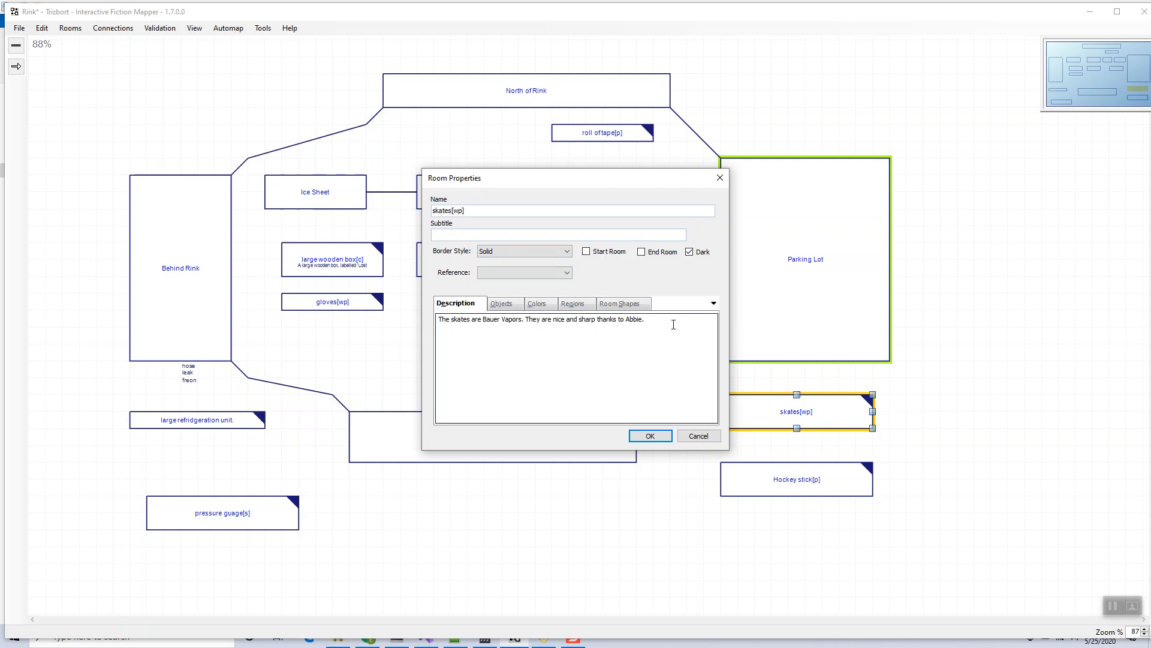
left_click_drag(674, 324, 437, 320)
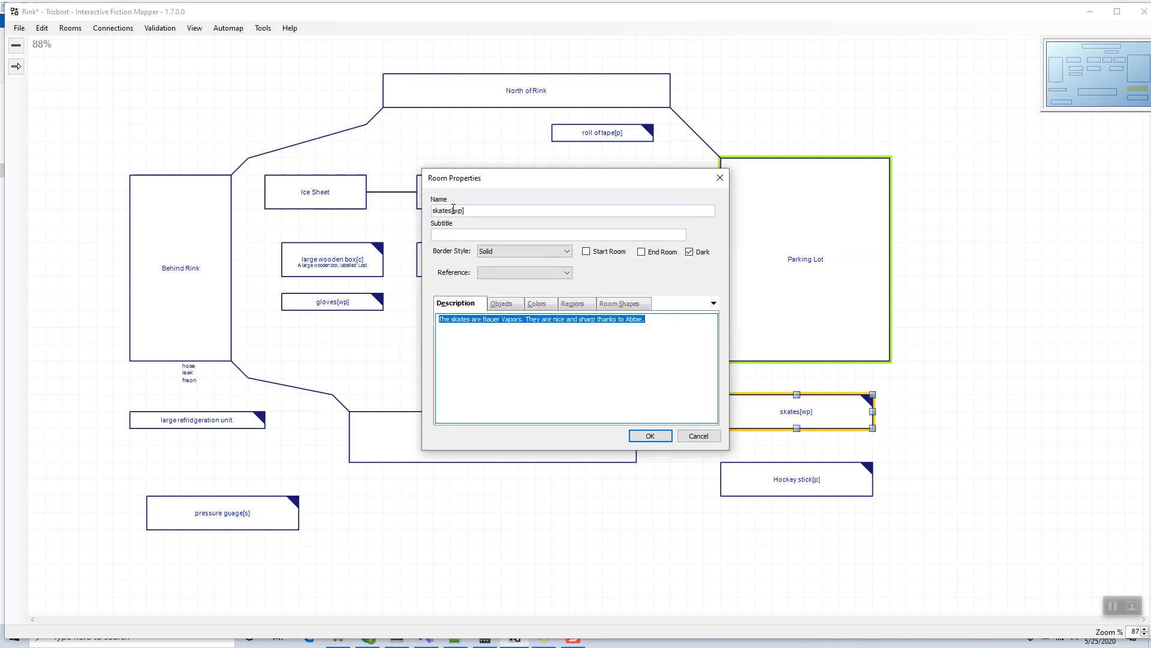
left_click_drag(453, 210, 489, 209)
left_click(696, 437)
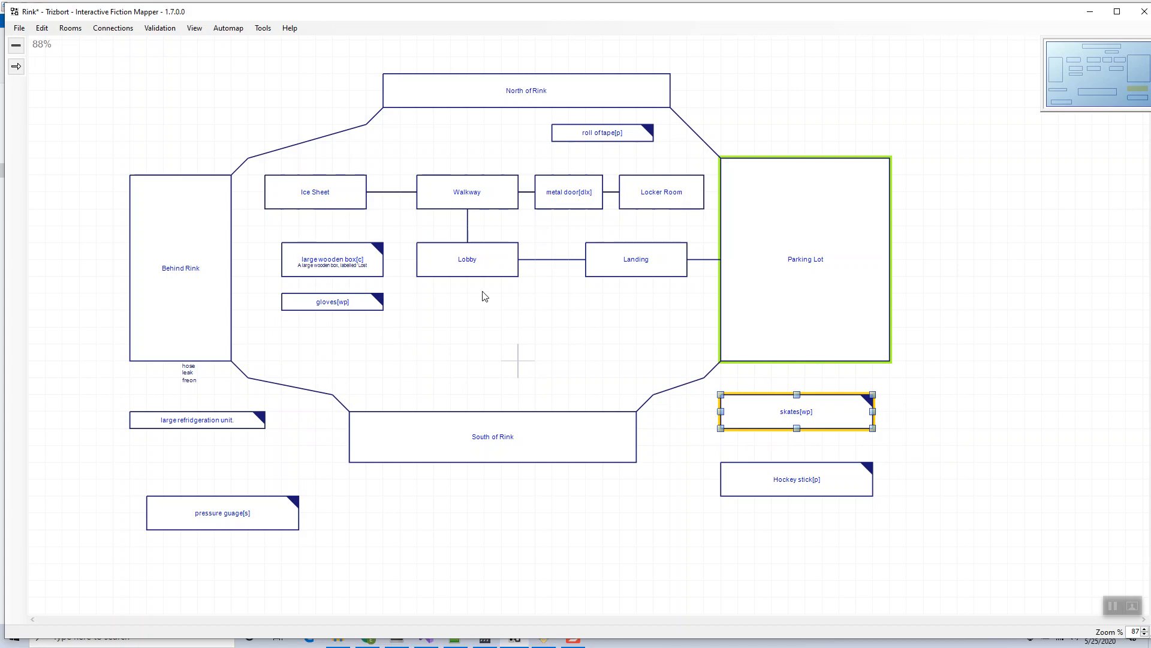
Step: Inspect the metal door[dlx] room and the Walkway and Locker Room on either side of it
left_click(552, 194)
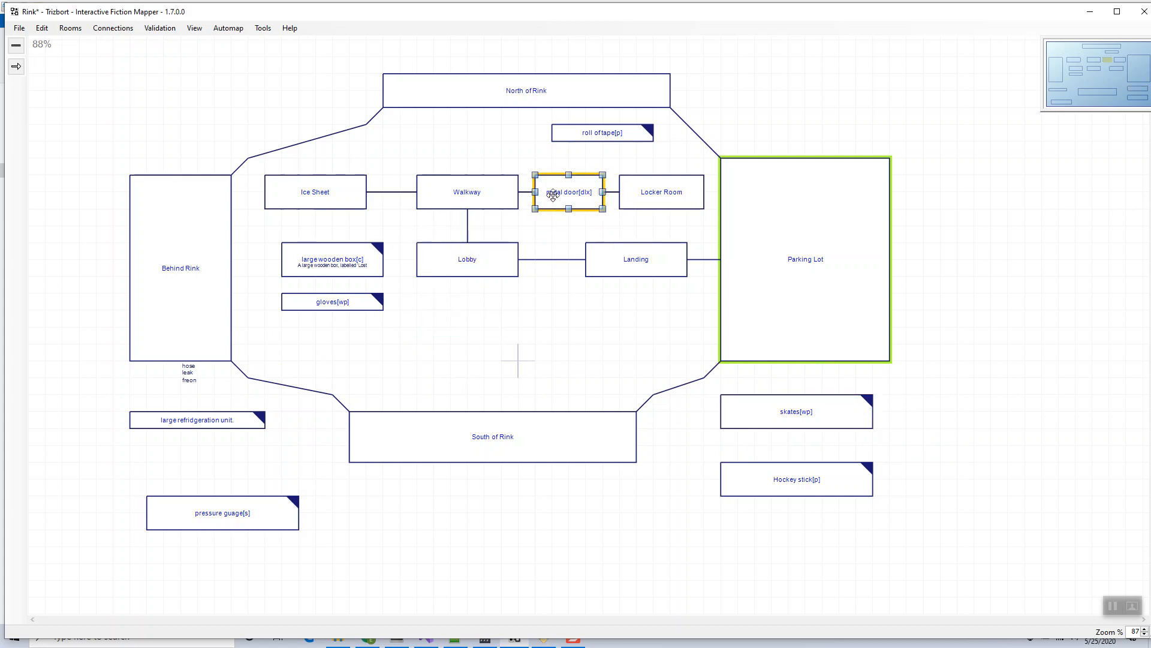
left_click(514, 198)
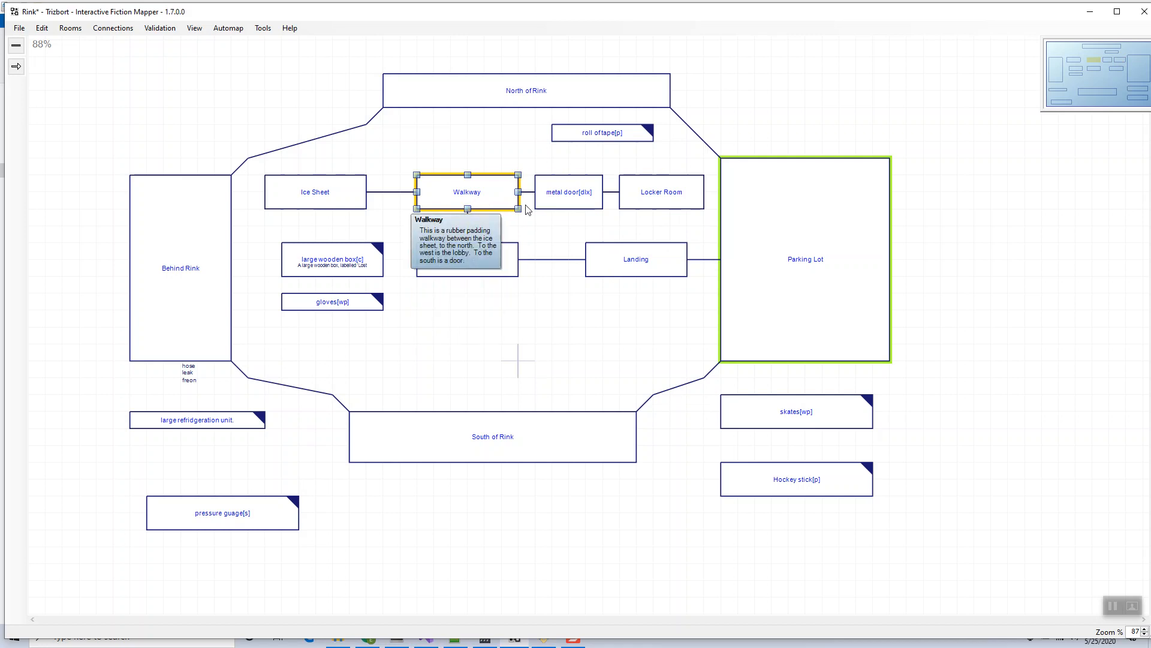
left_click(543, 201)
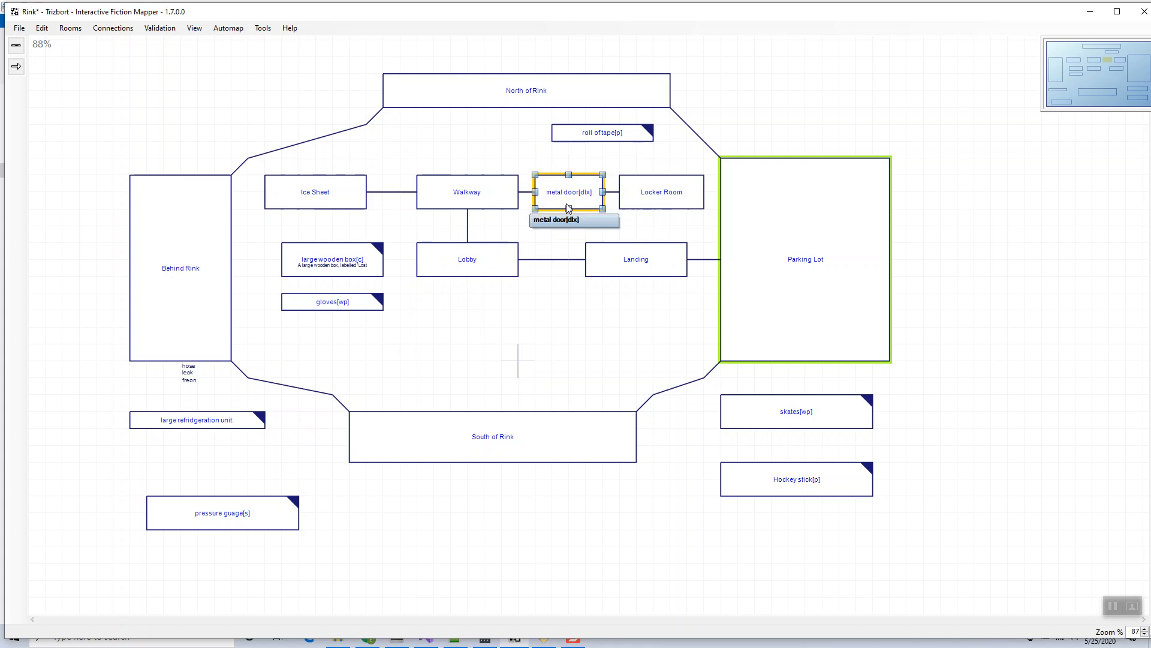
left_click(486, 196)
left_click(655, 197)
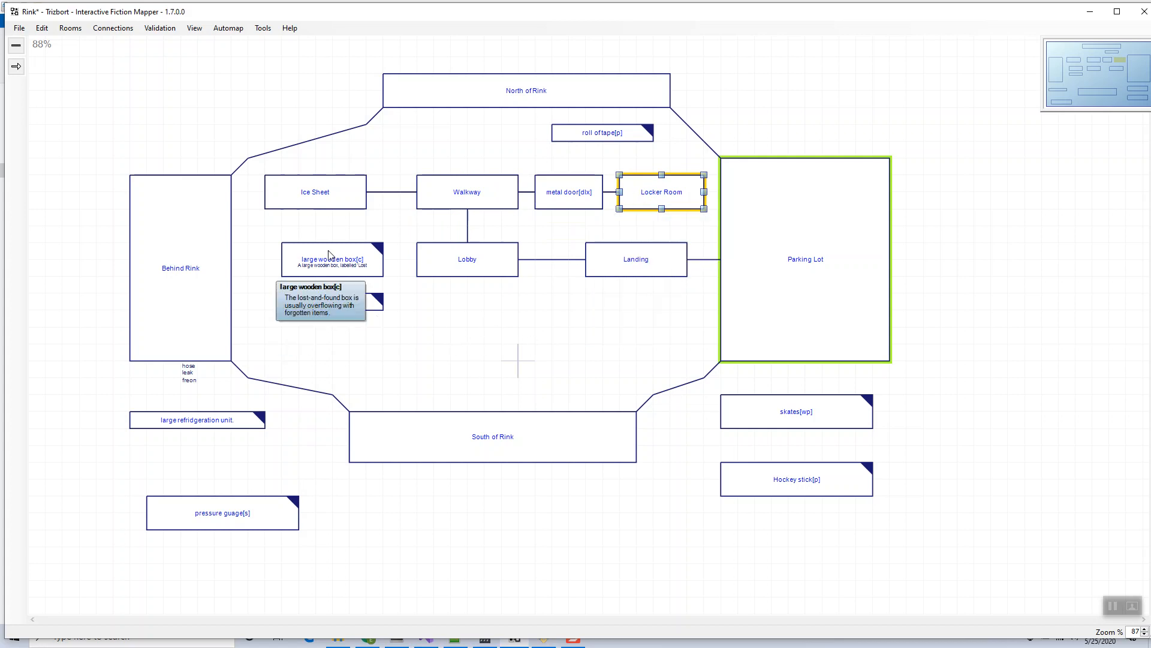
Step: Review the title, author and description in the map's settings, and close them
left_click(259, 30)
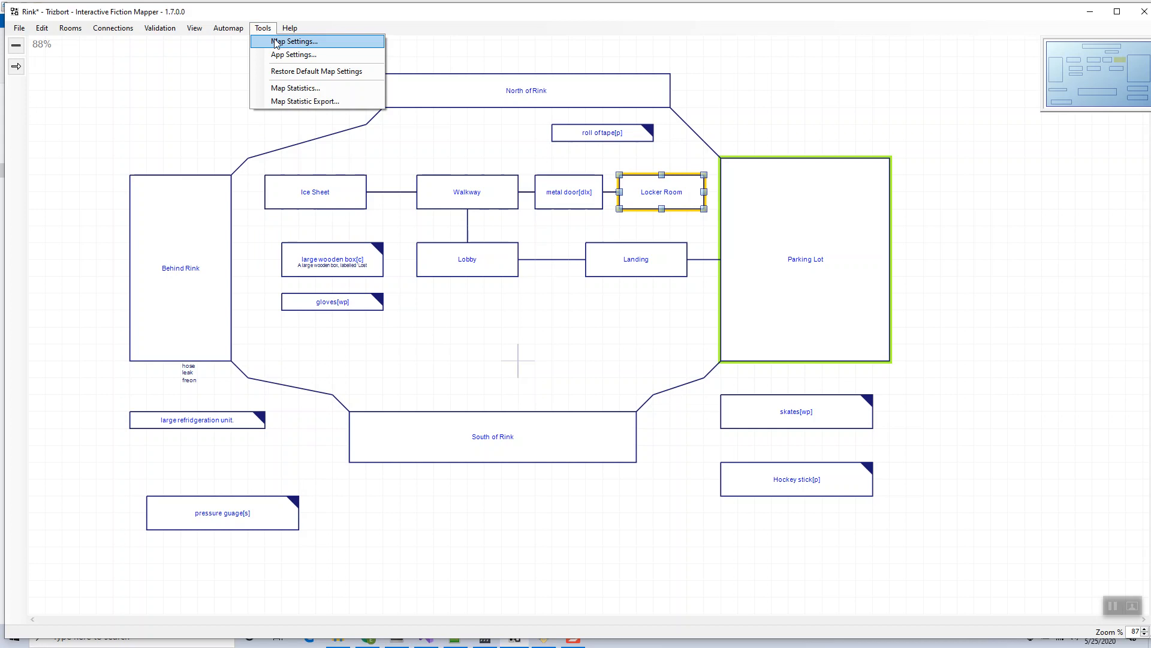
left_click(276, 42)
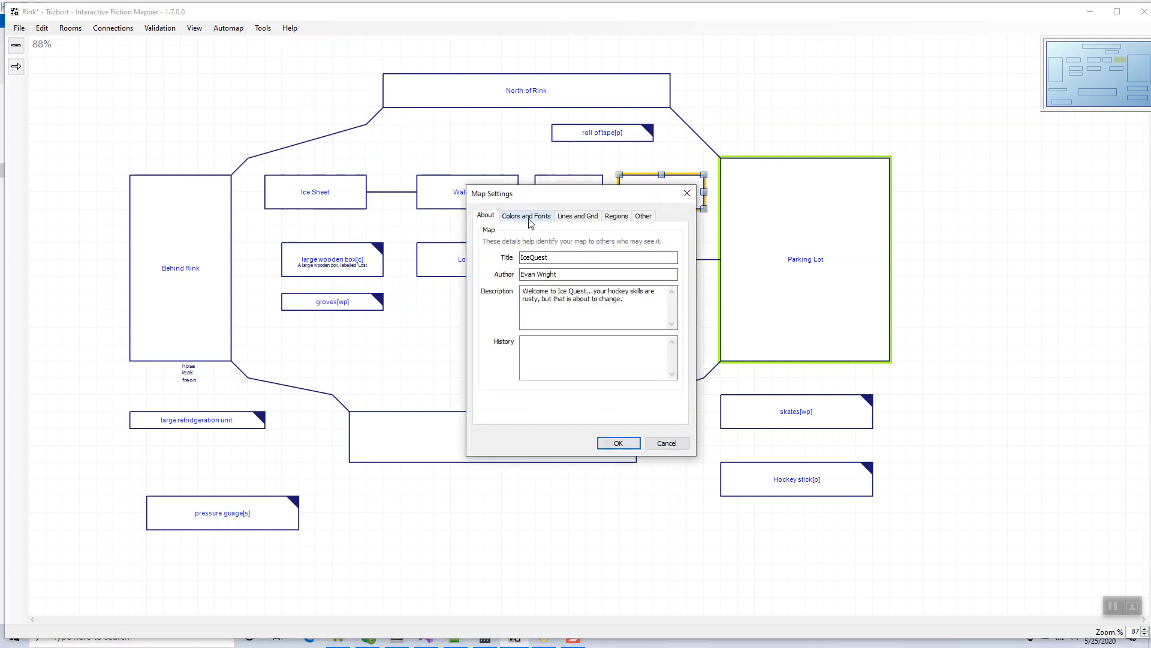
left_click_drag(555, 258, 478, 282)
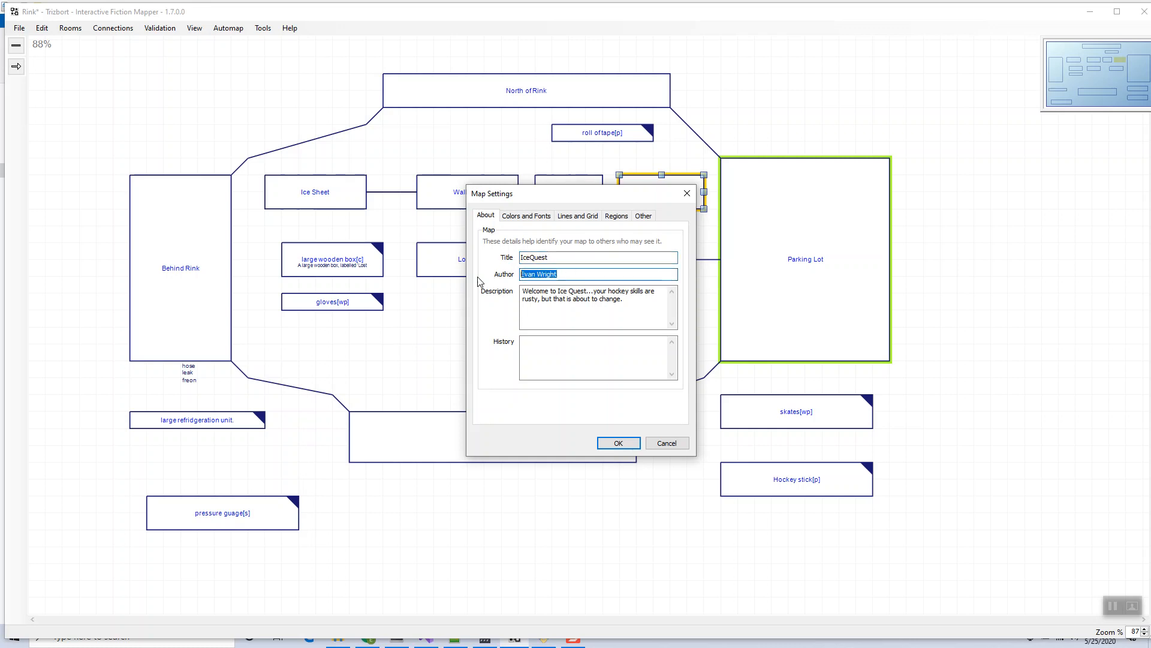
left_click_drag(625, 306, 506, 284)
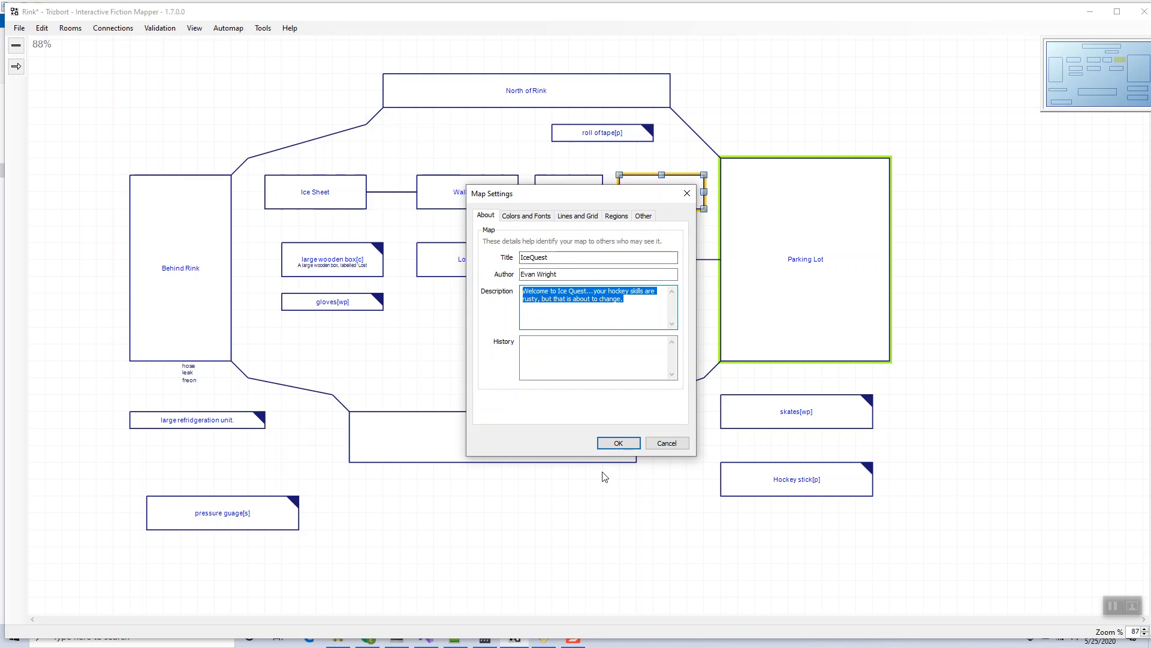
left_click(618, 443)
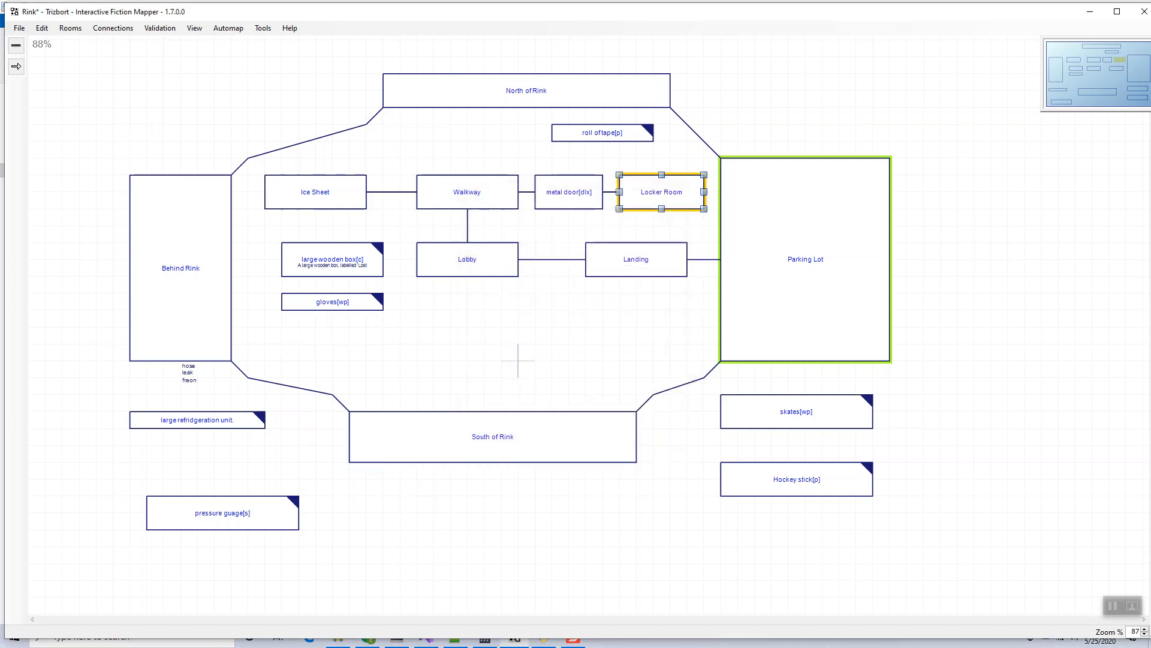
Step: Save the Rink map, switch to Lantern and import Rink.trizbort as a new project
left_click(19, 27)
left_click(57, 90)
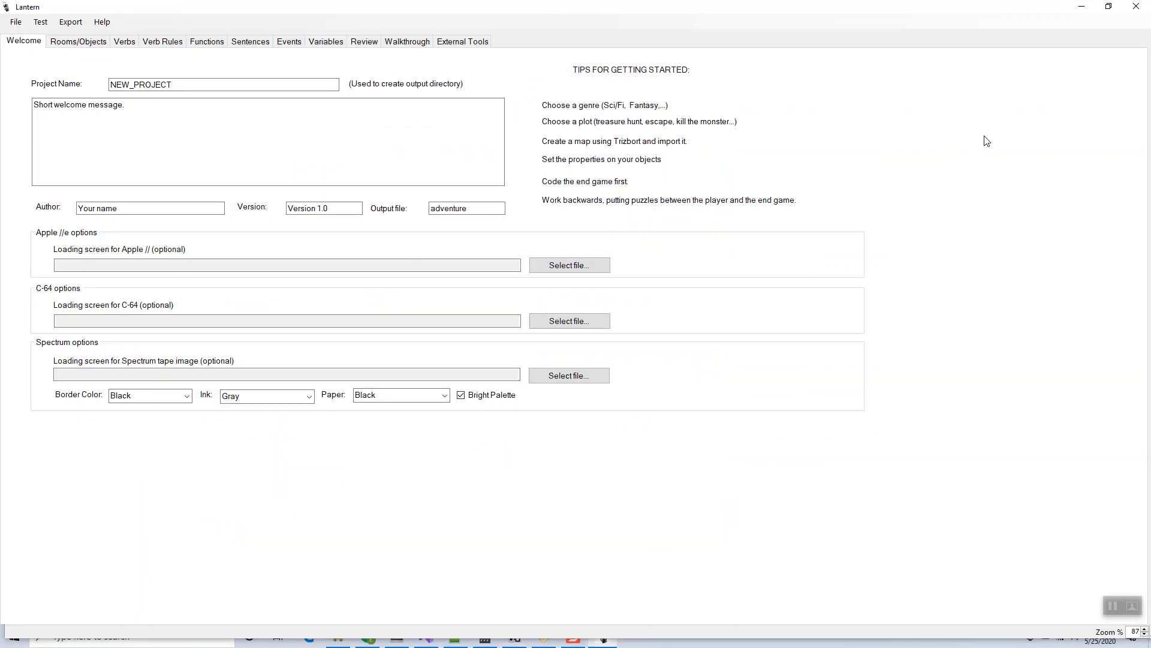
left_click(18, 24)
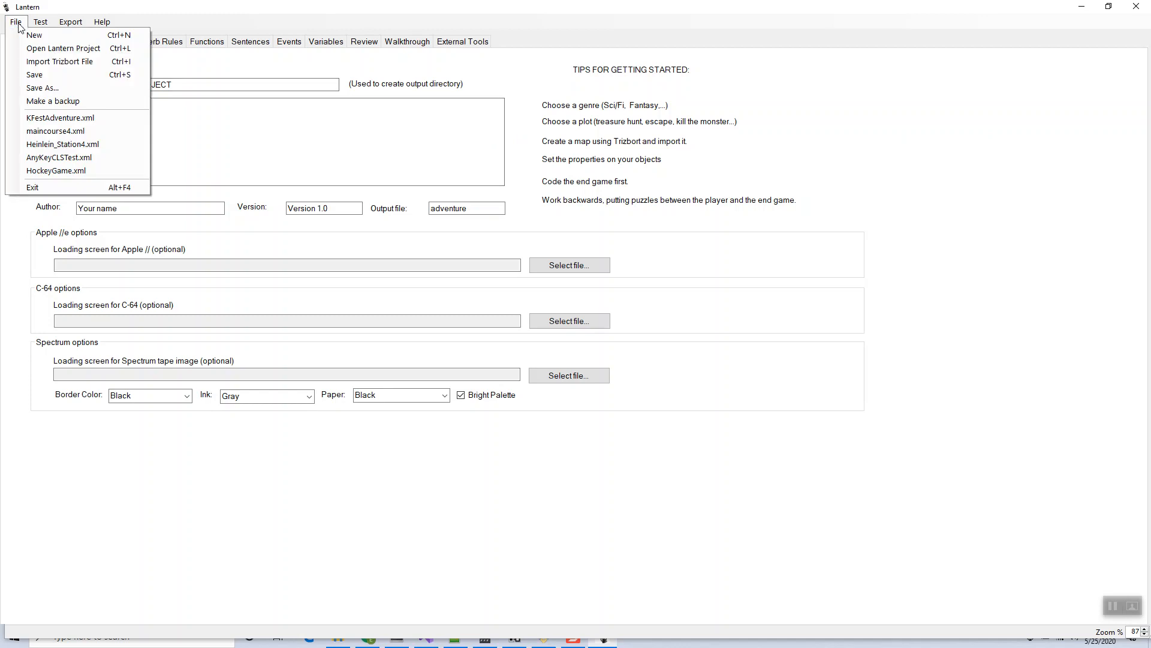
left_click(25, 63)
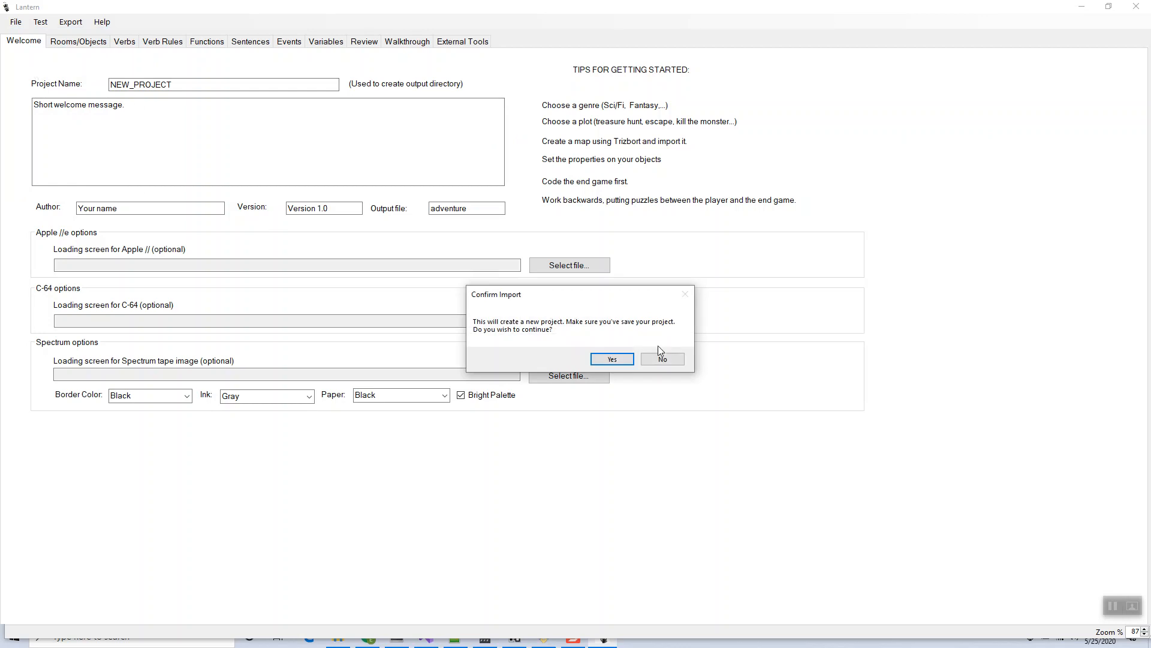
left_click(612, 359)
left_click_drag(566, 141, 562, 178)
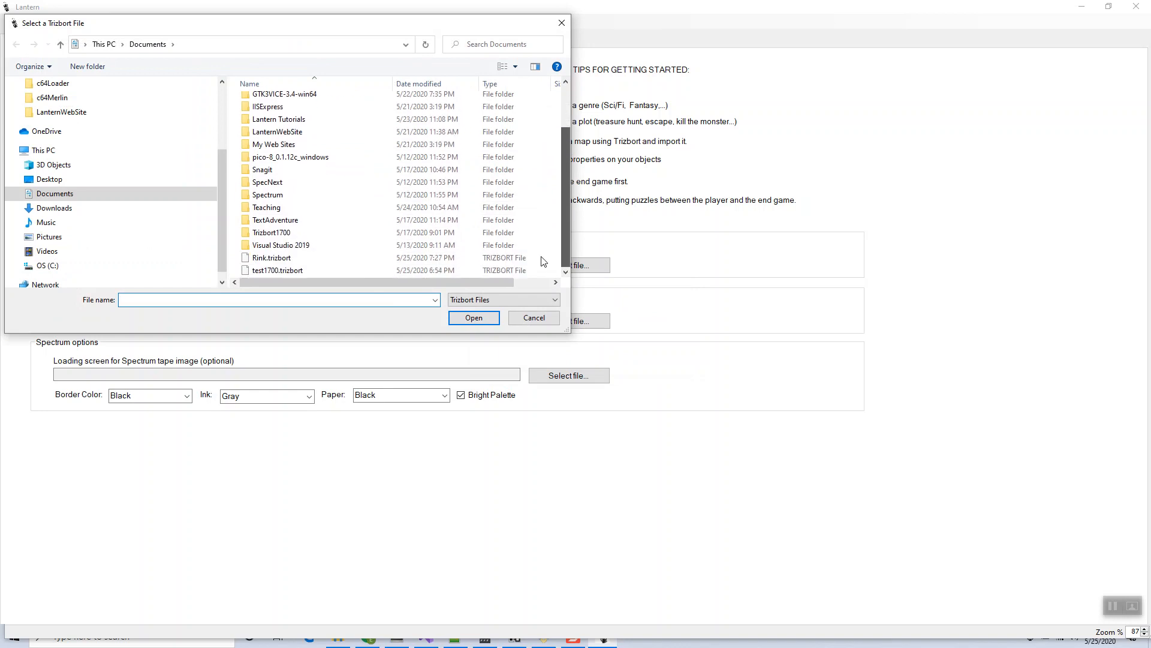
left_click(271, 259)
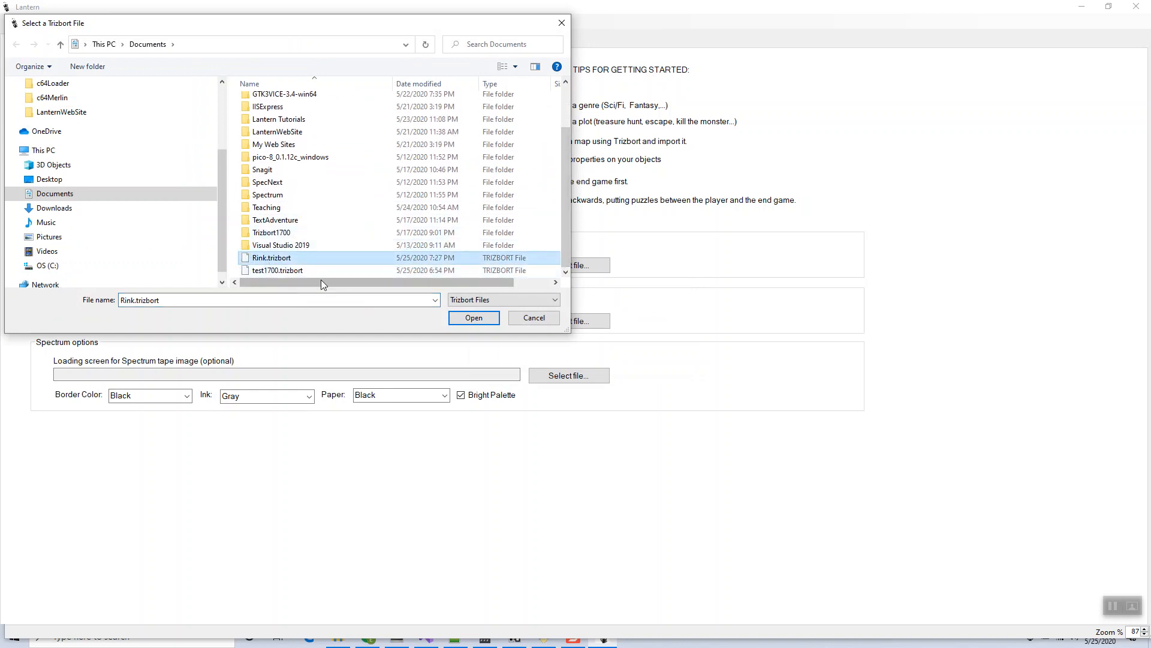
left_click(478, 322)
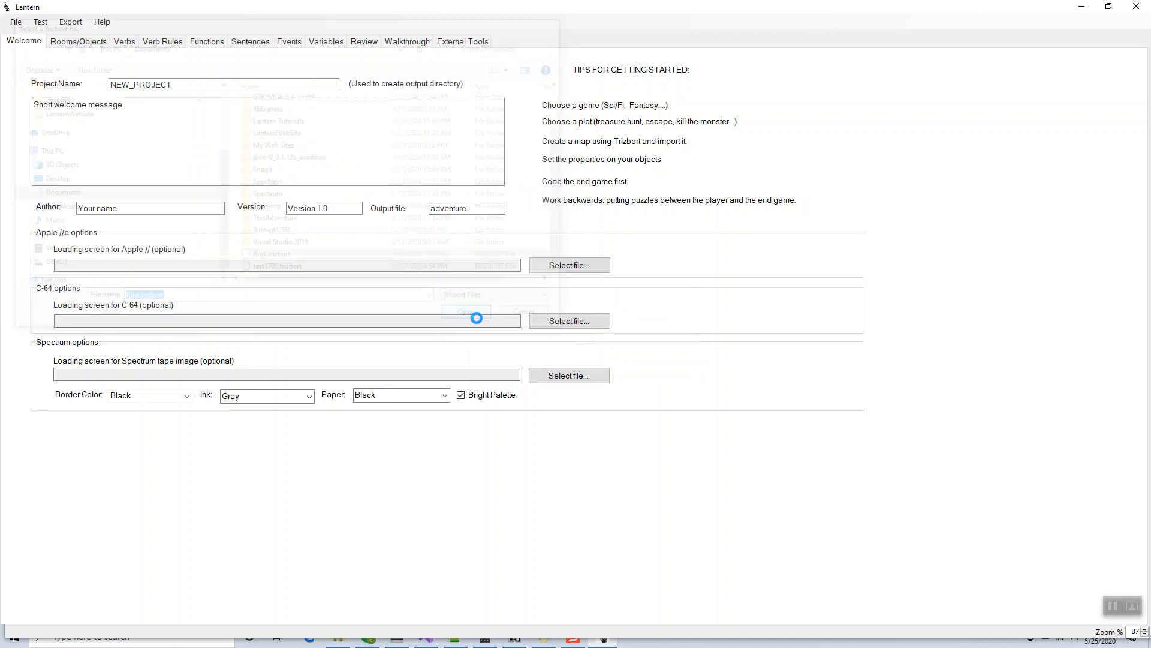
Step: Save the imported project as an XML file named IceQuest in the Documents folder
left_click(654, 356)
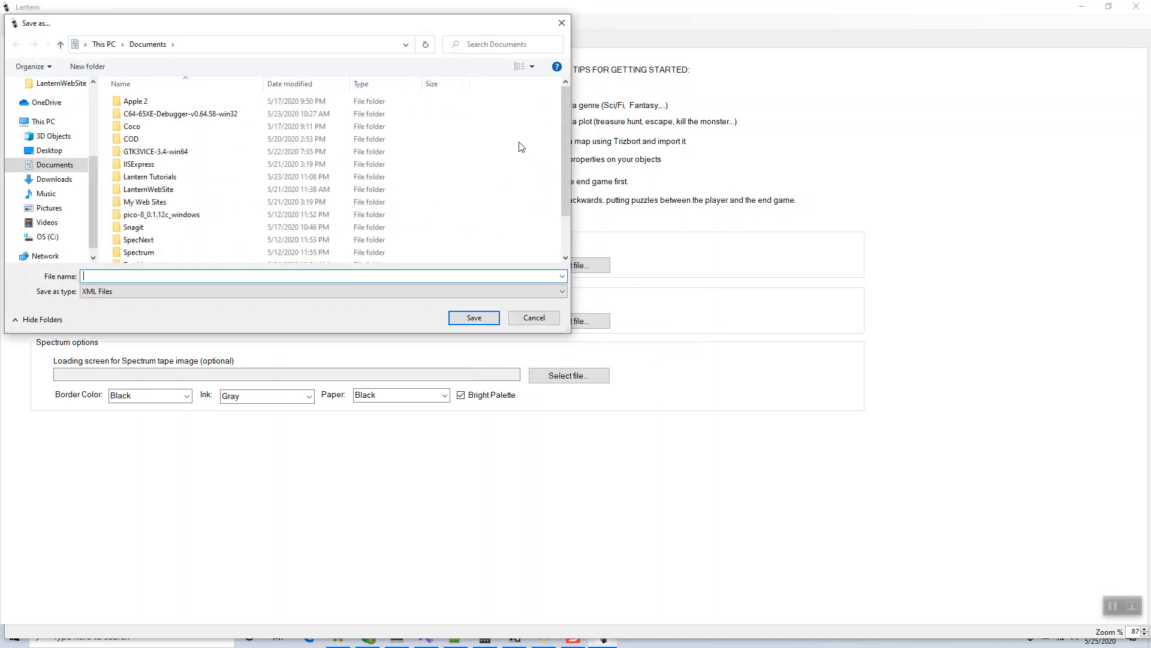
type("IceQuest")
key("Return")
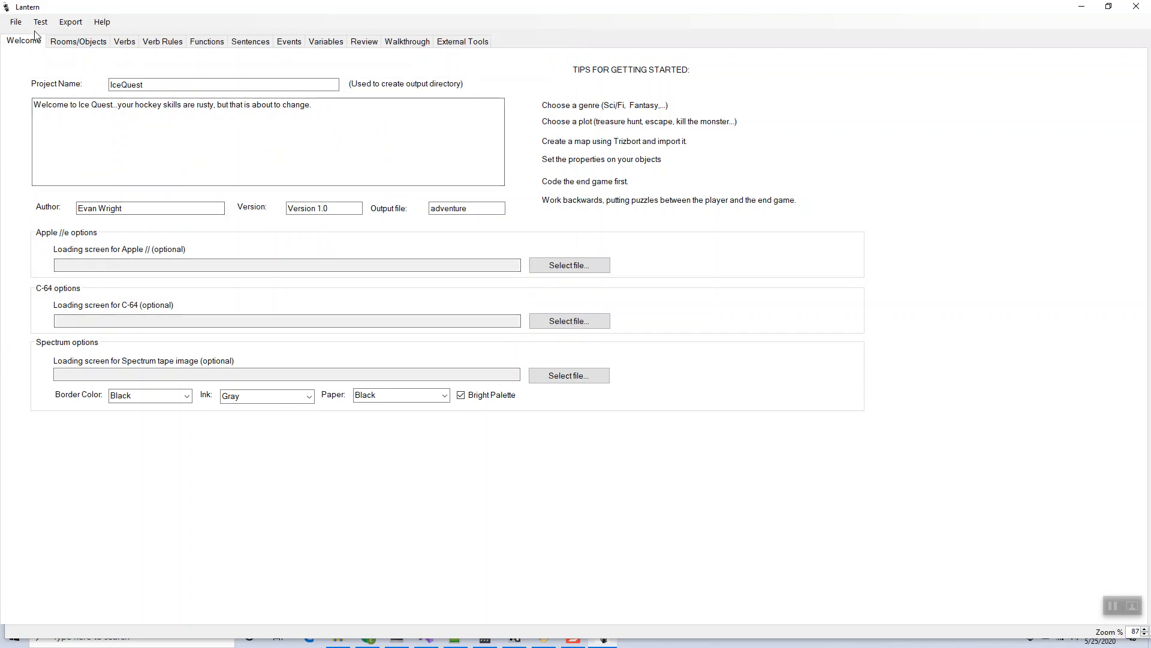
Step: Review the imported project's name, author, version and output file on the welcome page
left_click_drag(143, 85, 55, 83)
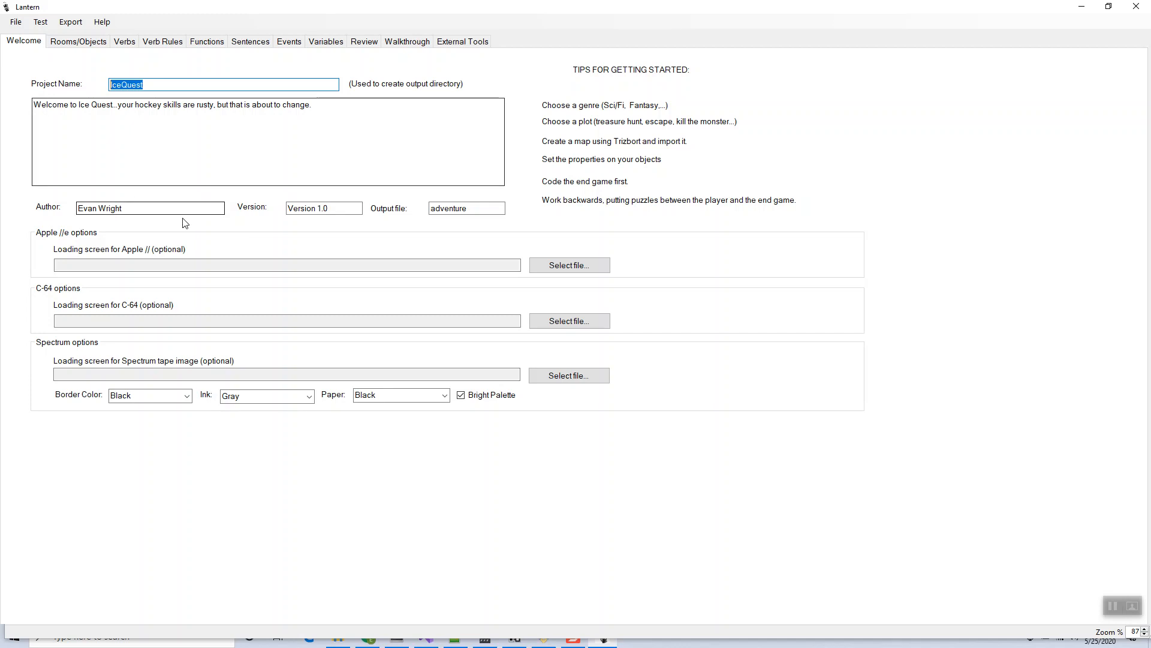
left_click(473, 211)
left_click_drag(473, 210, 424, 210)
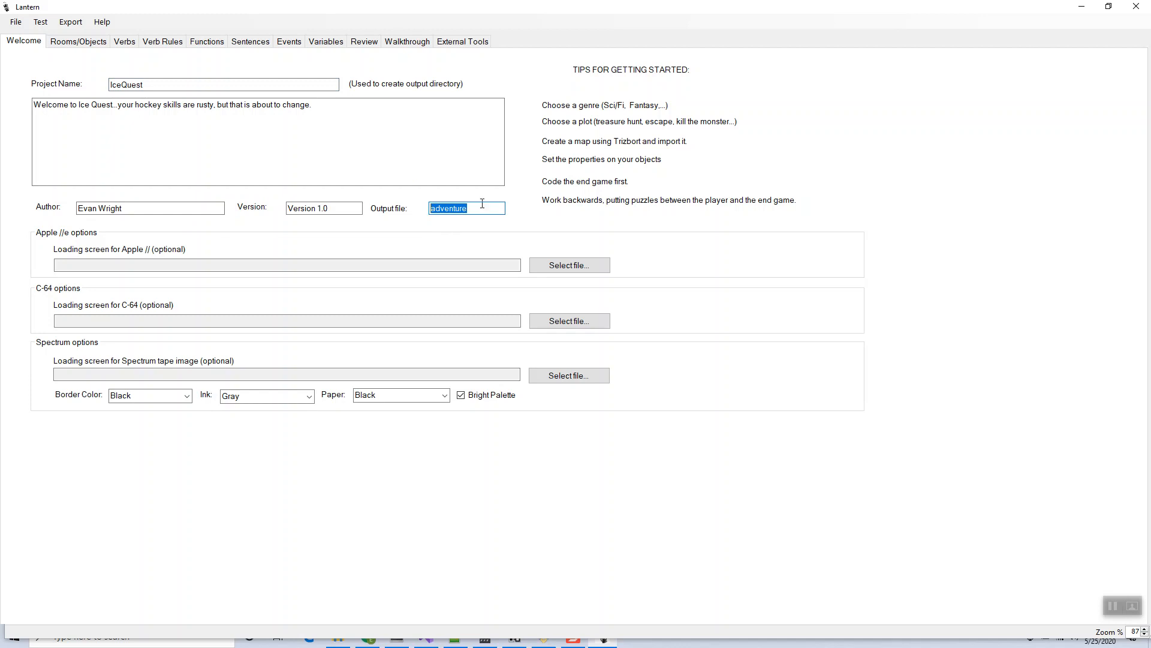
left_click(141, 208)
left_click(322, 211)
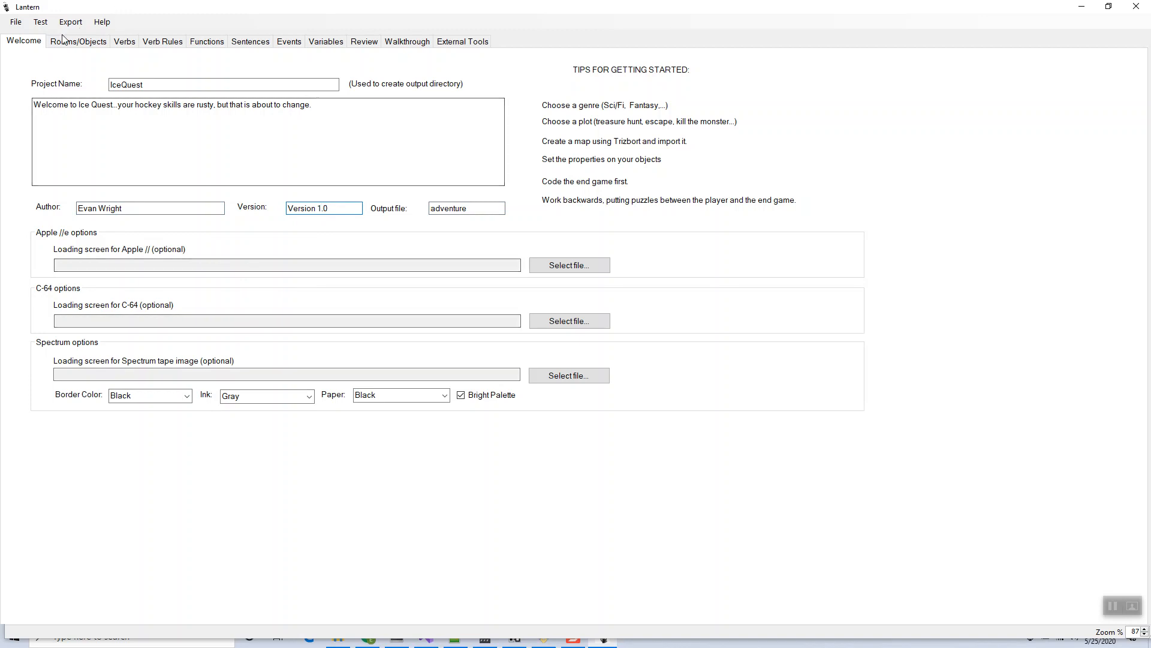
Step: Review the skates object's description and printed name, and set its parent (holder) to player
left_click(83, 42)
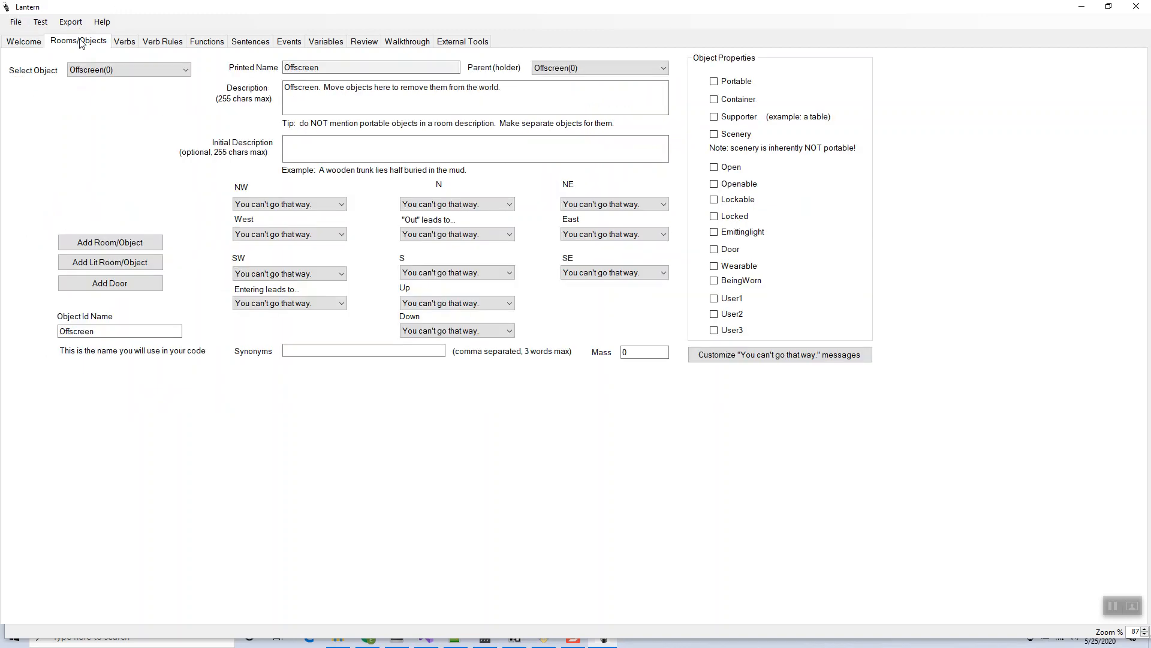
left_click(123, 71)
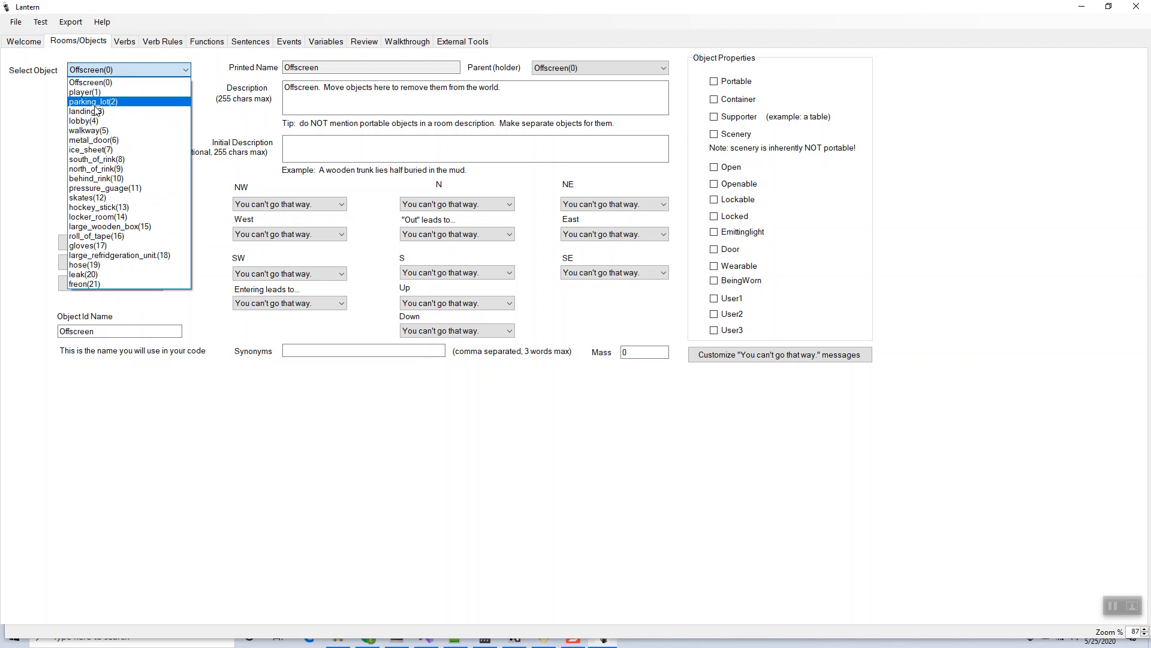
left_click(110, 201)
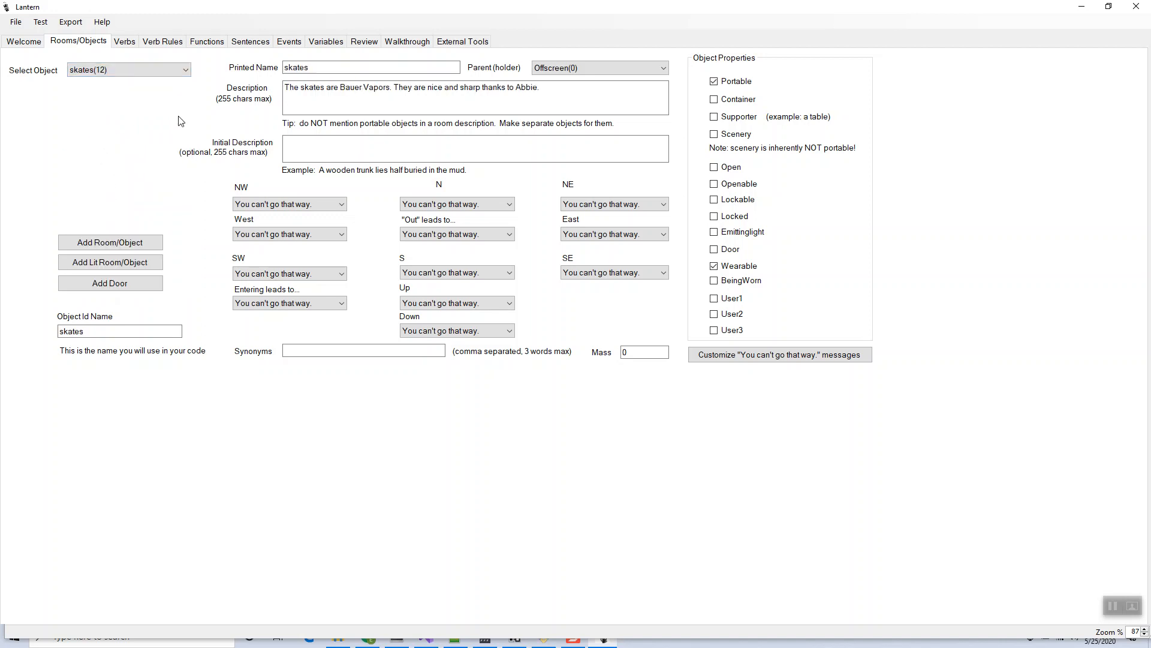
left_click_drag(290, 88, 538, 88)
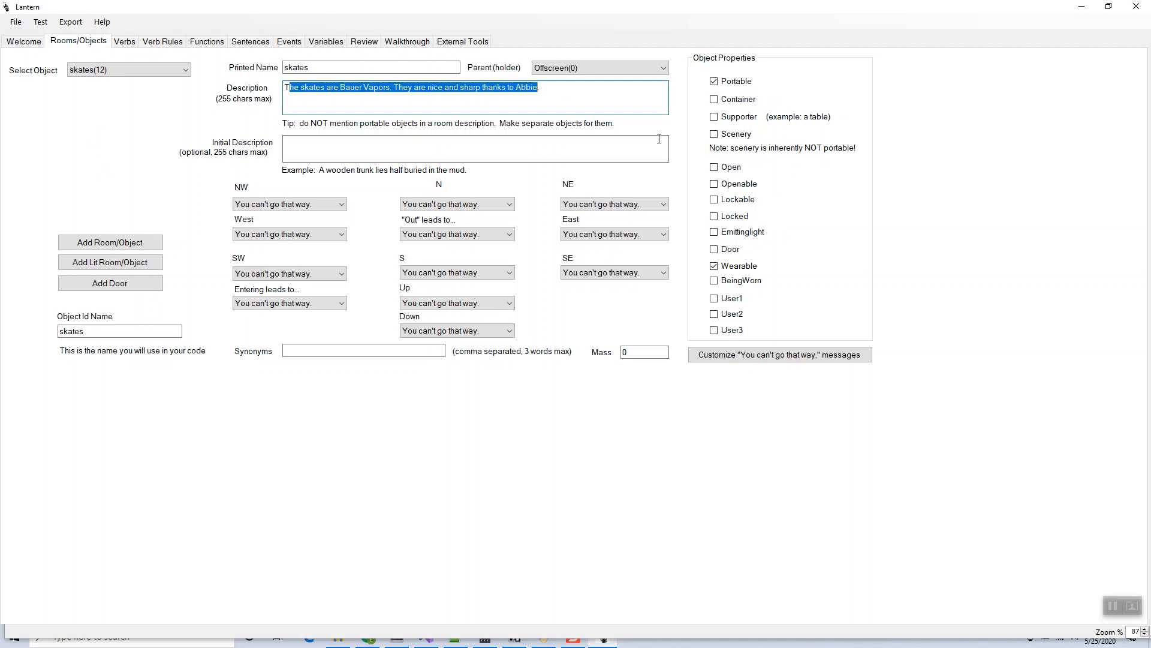
left_click(328, 70)
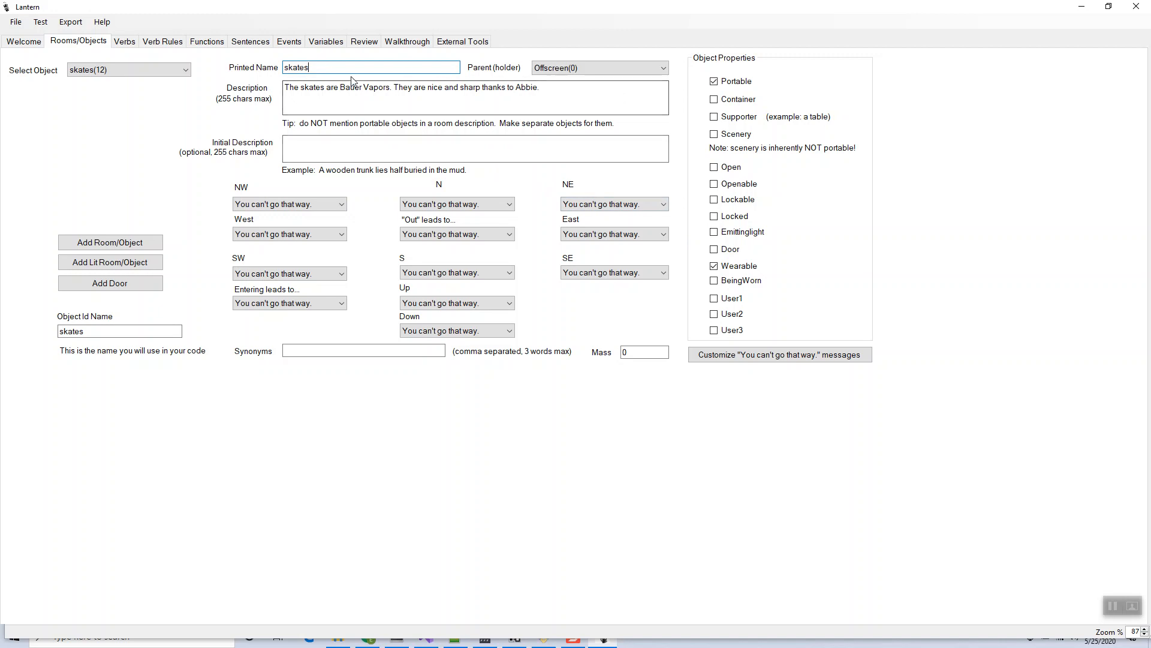
left_click(569, 70)
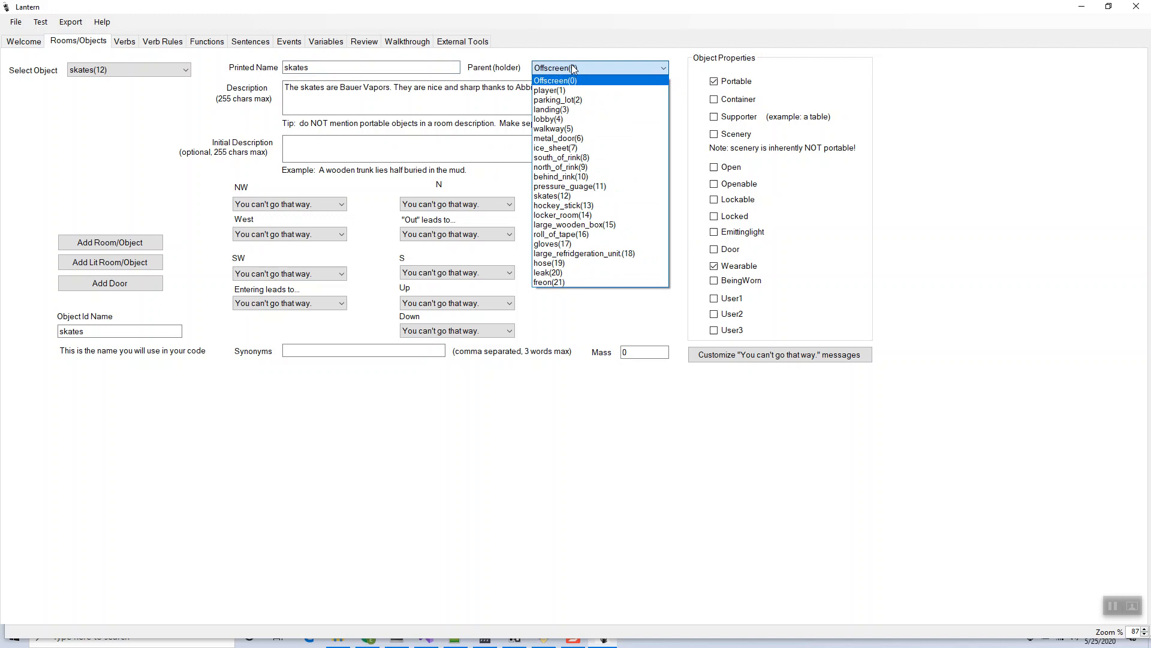
left_click(555, 91)
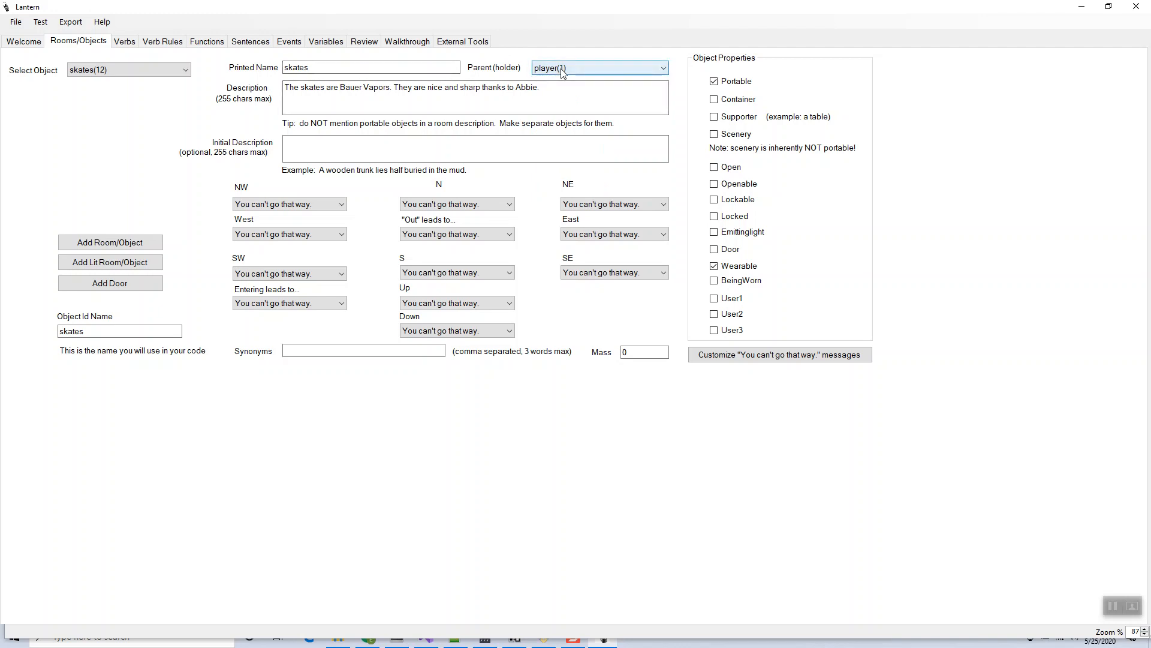
Step: Set the parent (holder) of the hockey_stick object to player
left_click(187, 71)
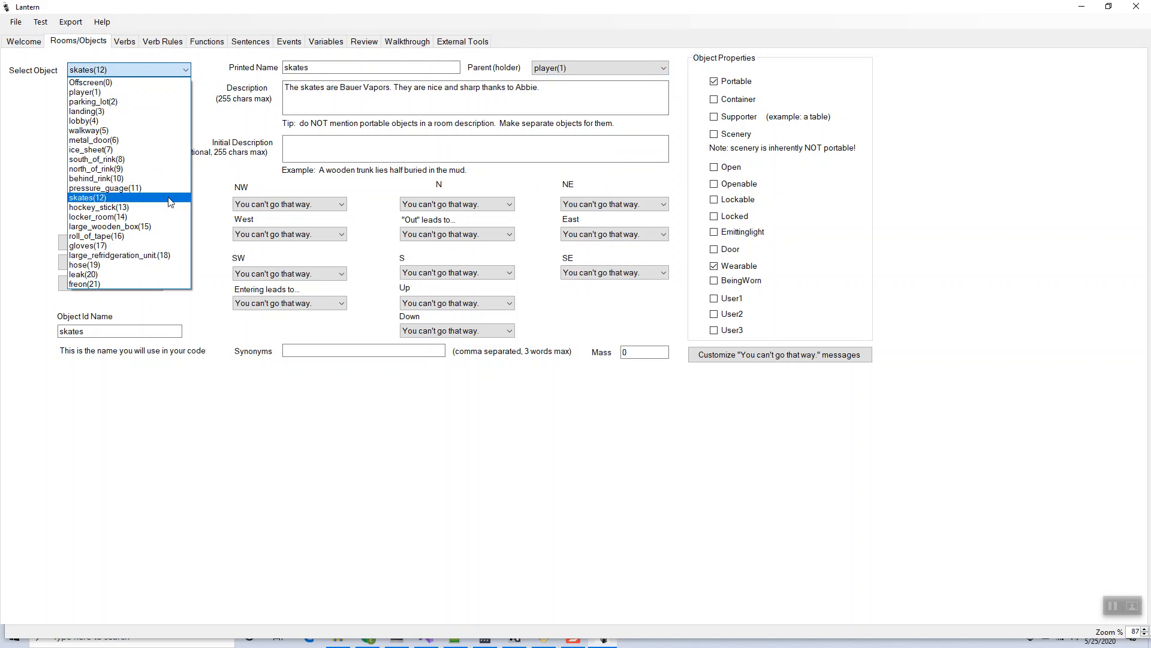
left_click(99, 207)
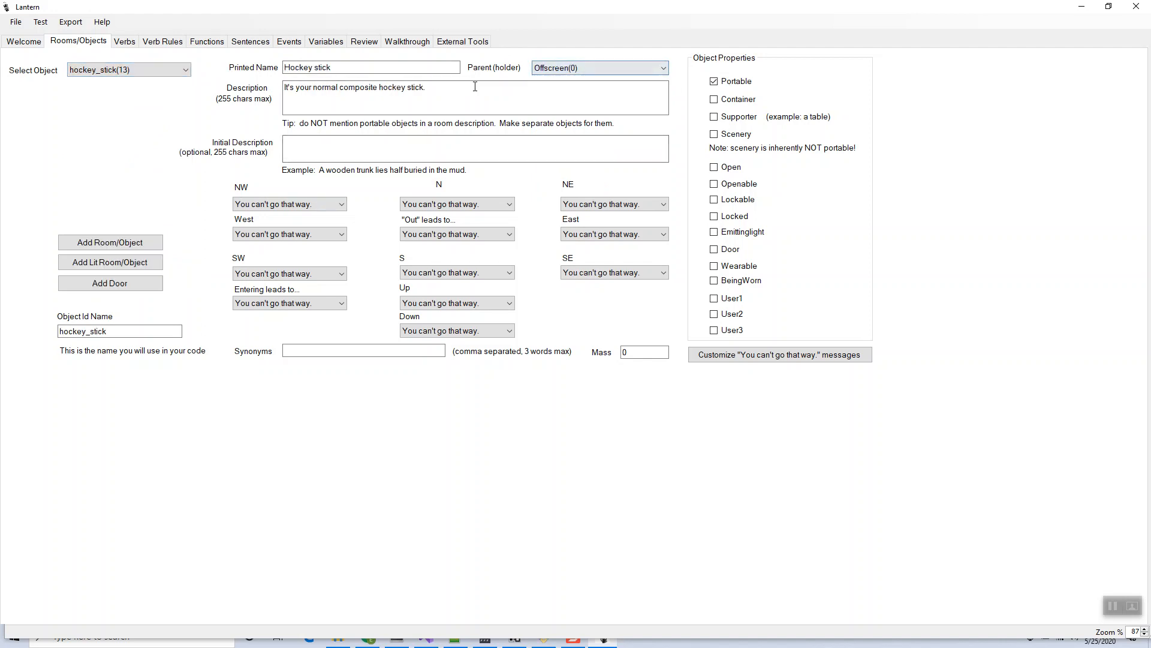
left_click(647, 70)
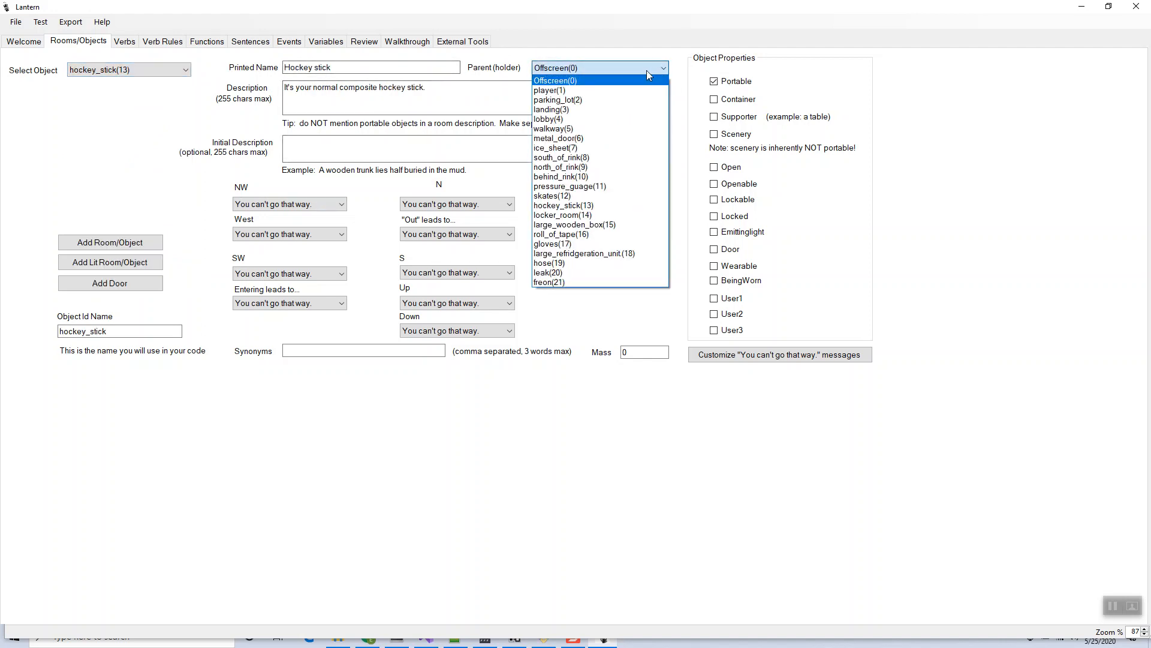
left_click(620, 88)
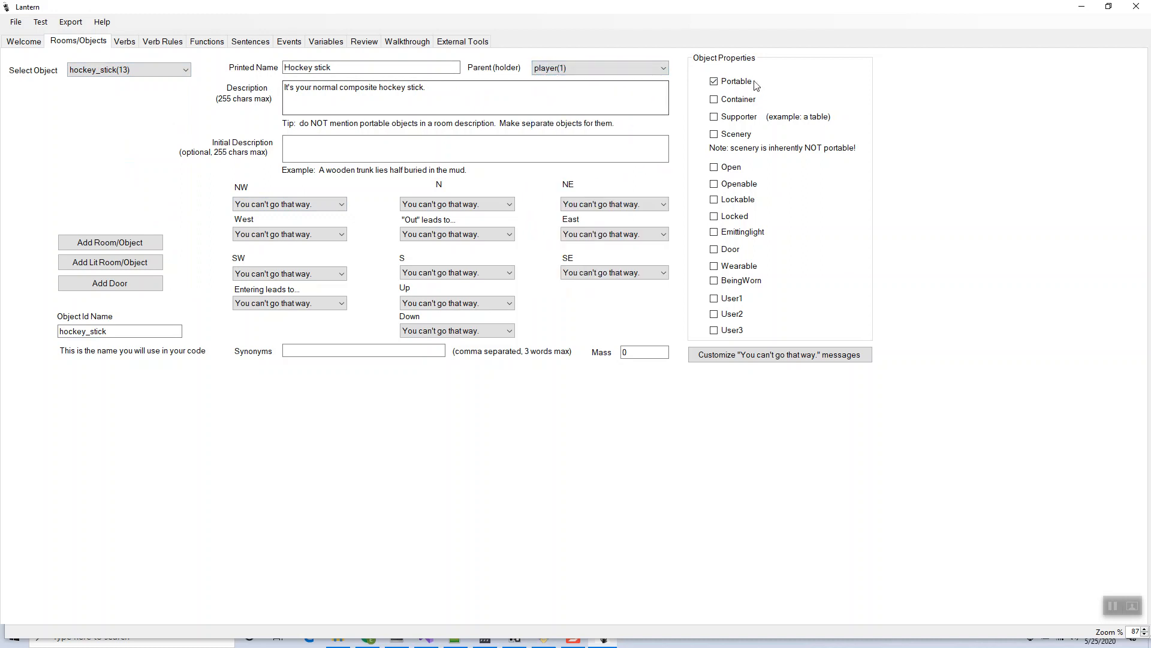
Step: Make the large_wooden_box object open and set its parent (holder) to lobby
left_click(185, 70)
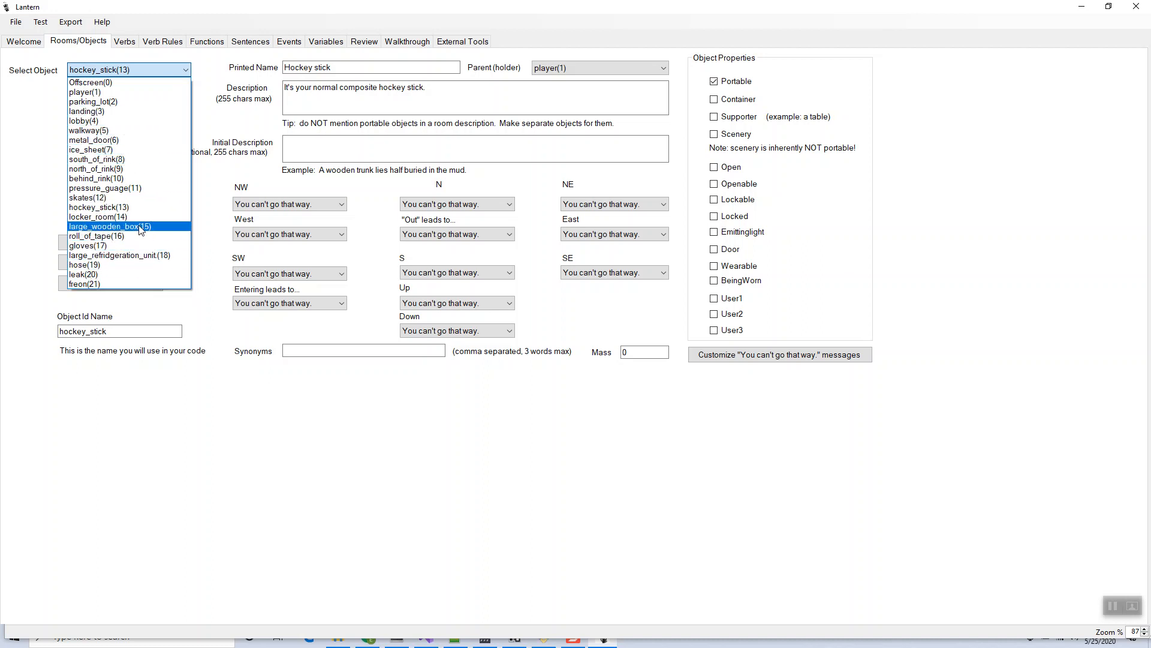
left_click(111, 226)
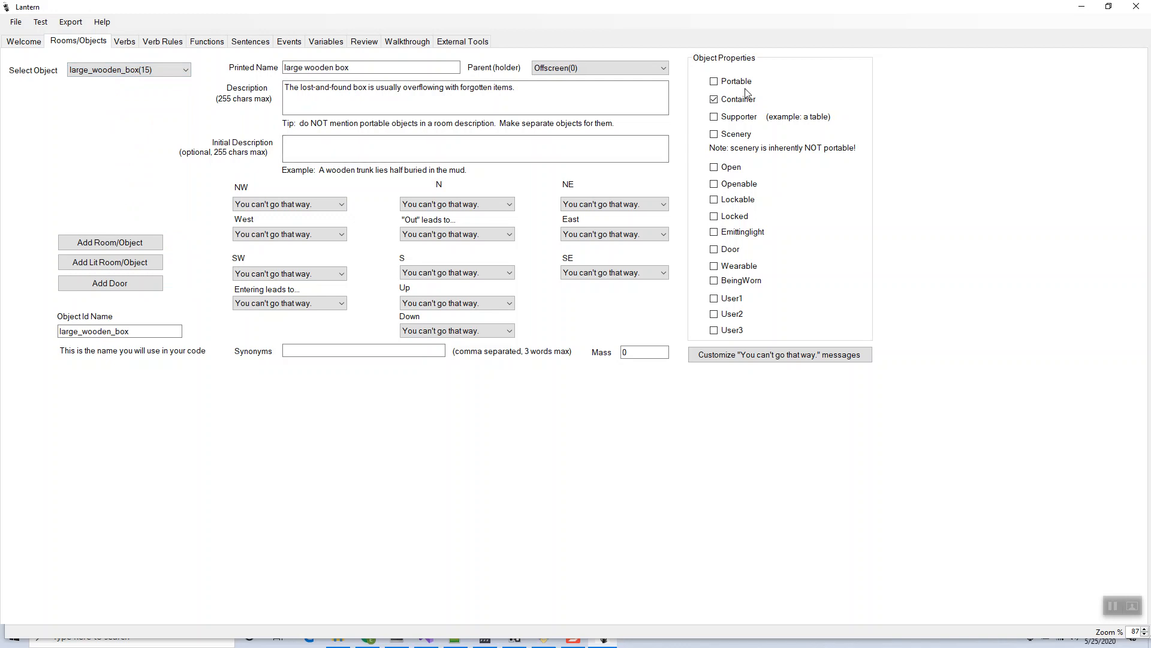
left_click(723, 170)
left_click(555, 68)
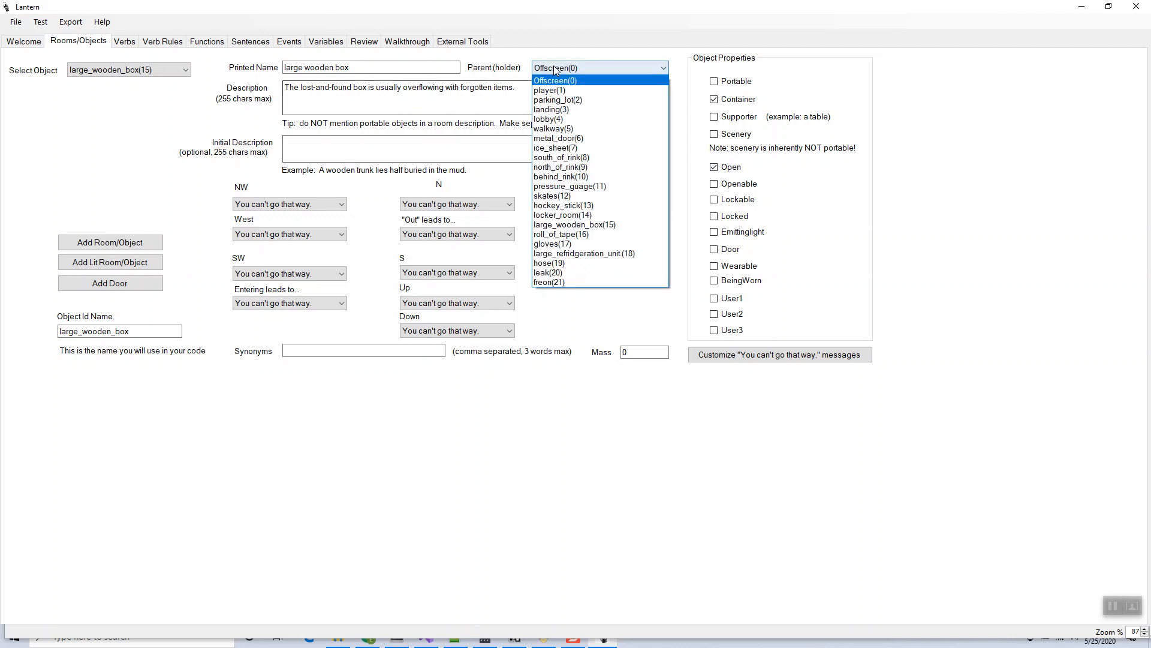
left_click(561, 120)
left_click(561, 111)
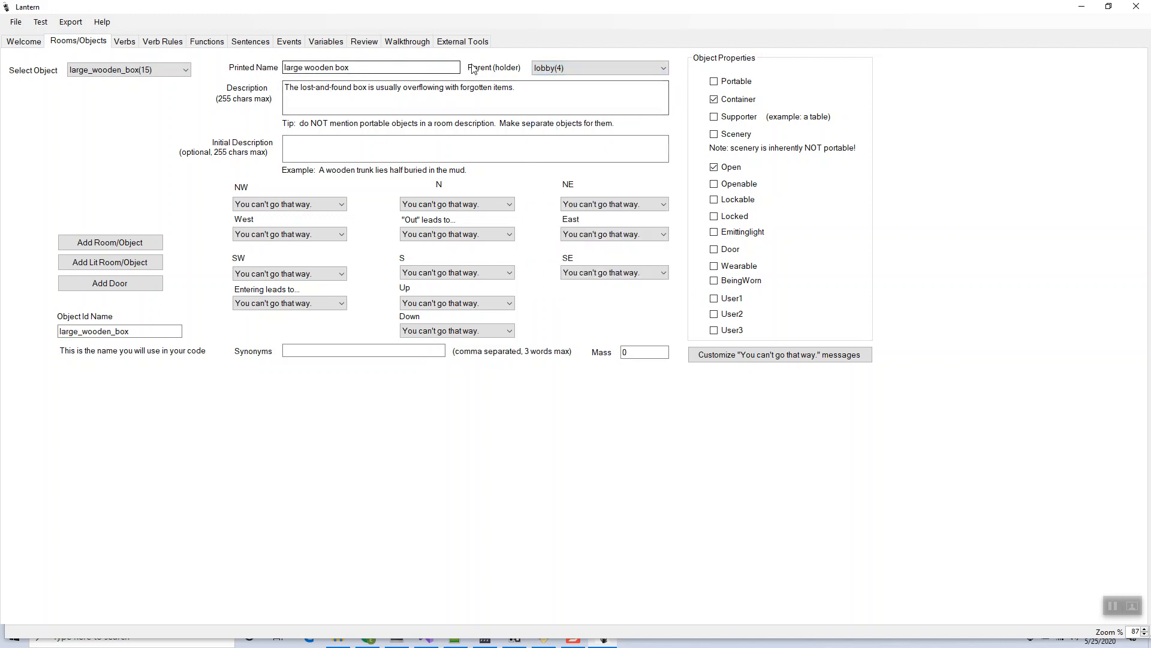
Step: Examine the imported names, exits and properties of the lobby and the metal_door objects
left_click(129, 70)
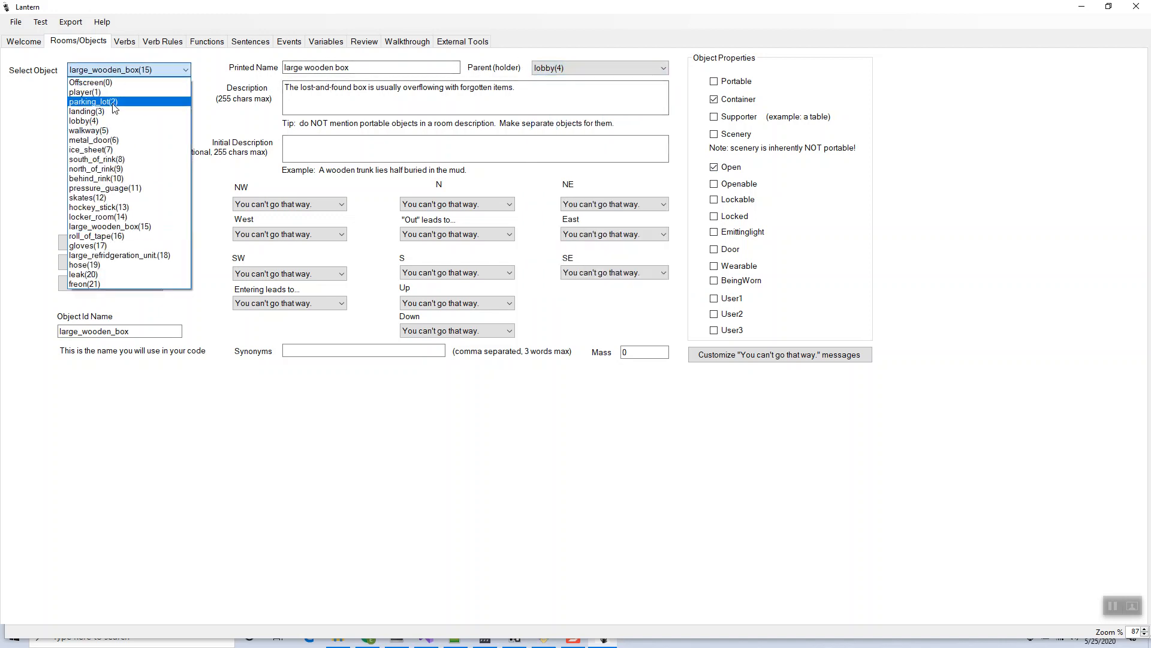
left_click(90, 115)
double_click(295, 67)
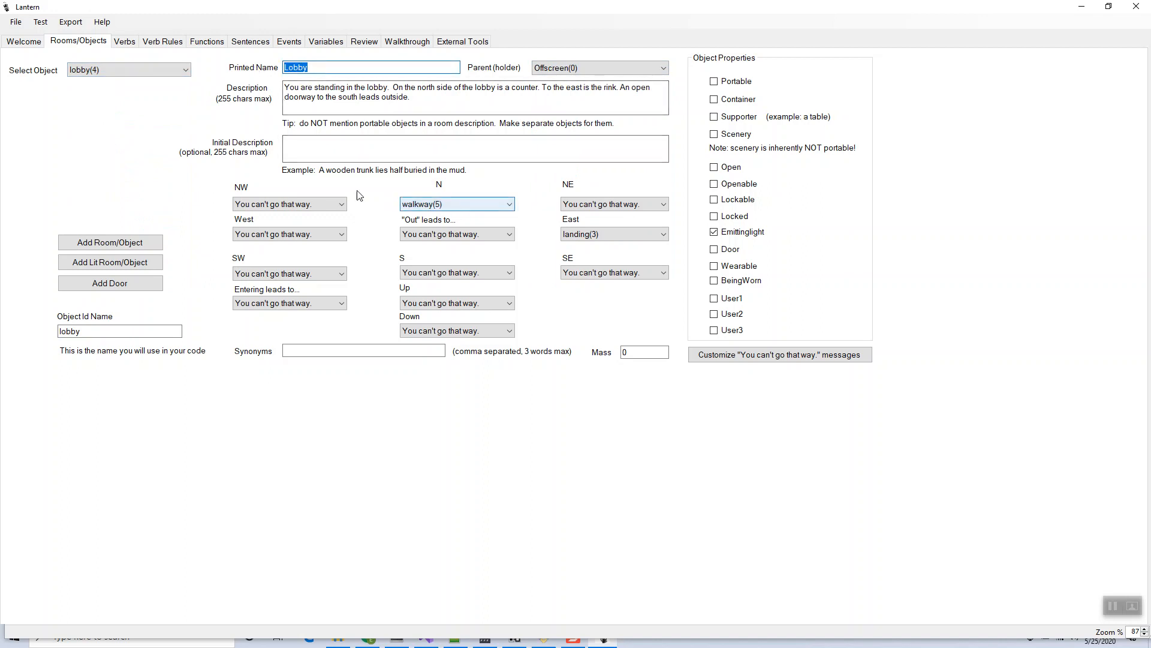
left_click(126, 76)
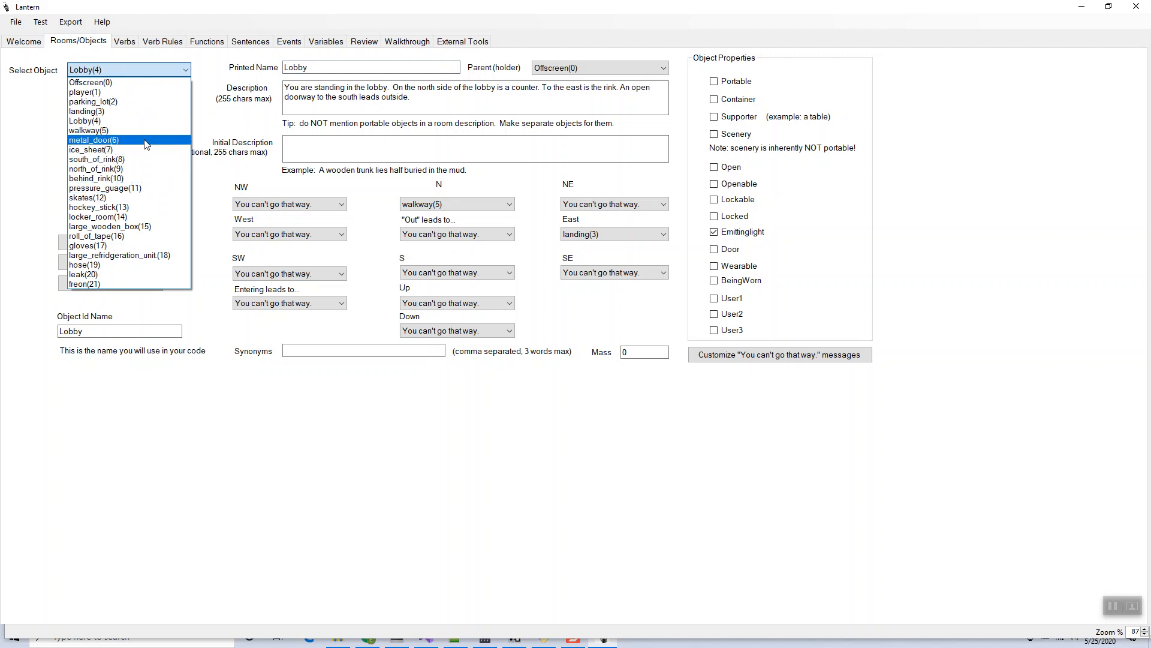
left_click(146, 142)
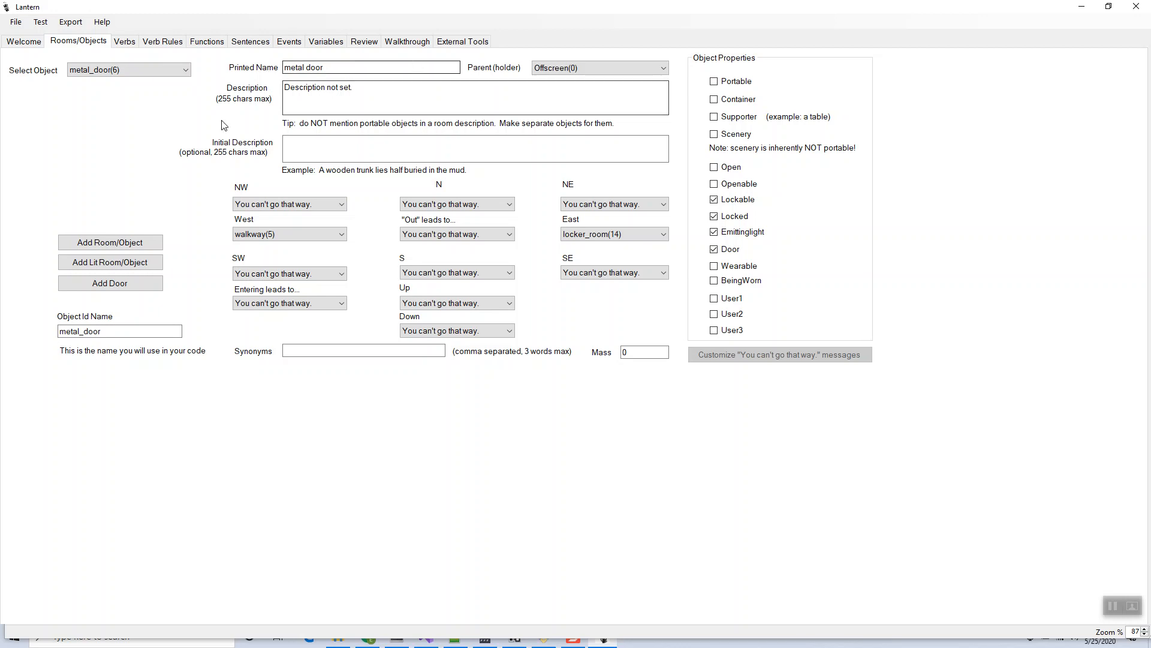
Step: Set the parent (holder) of the metal_door object to walkway and display the pressure_guage object
left_click(589, 69)
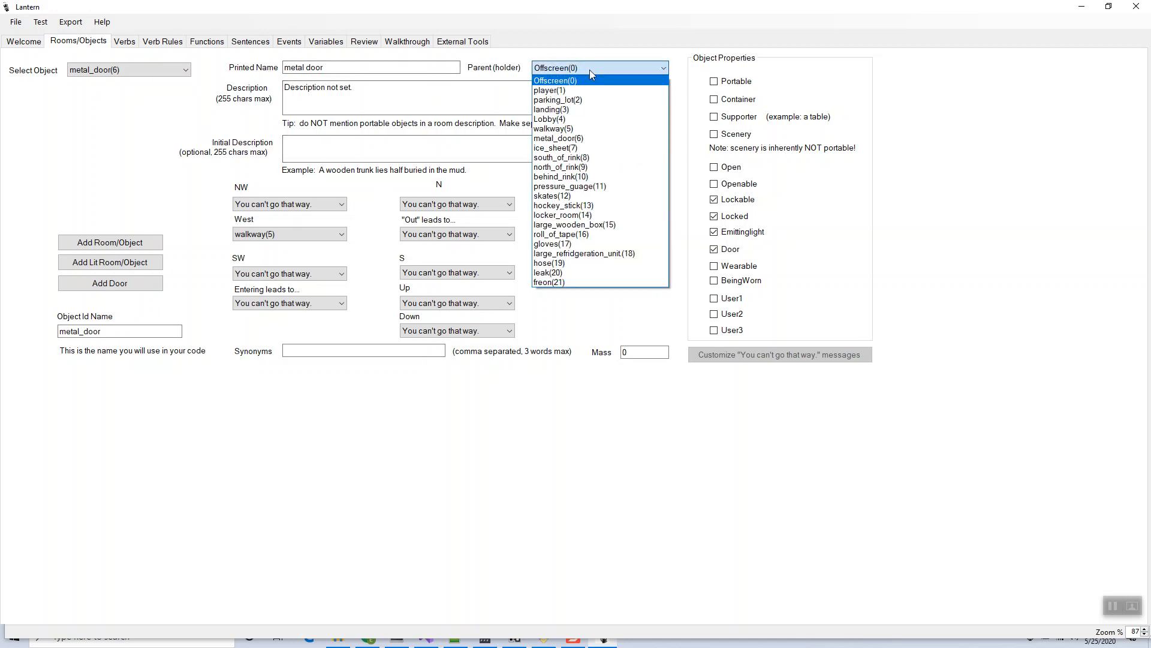
left_click(570, 128)
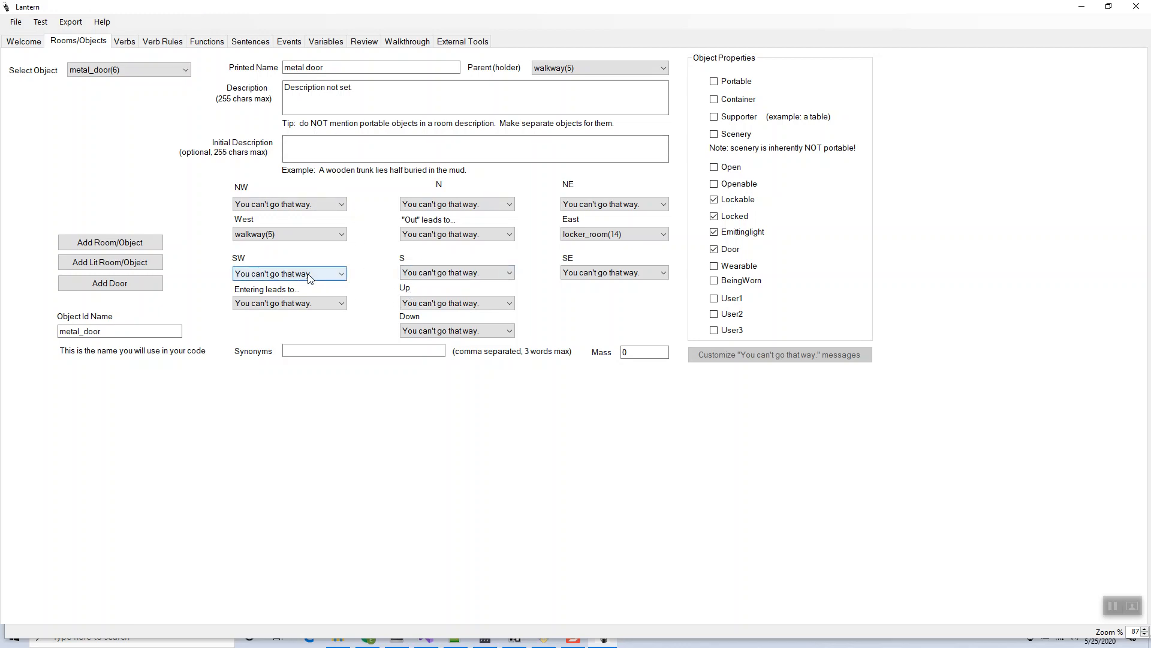
double_click(636, 353)
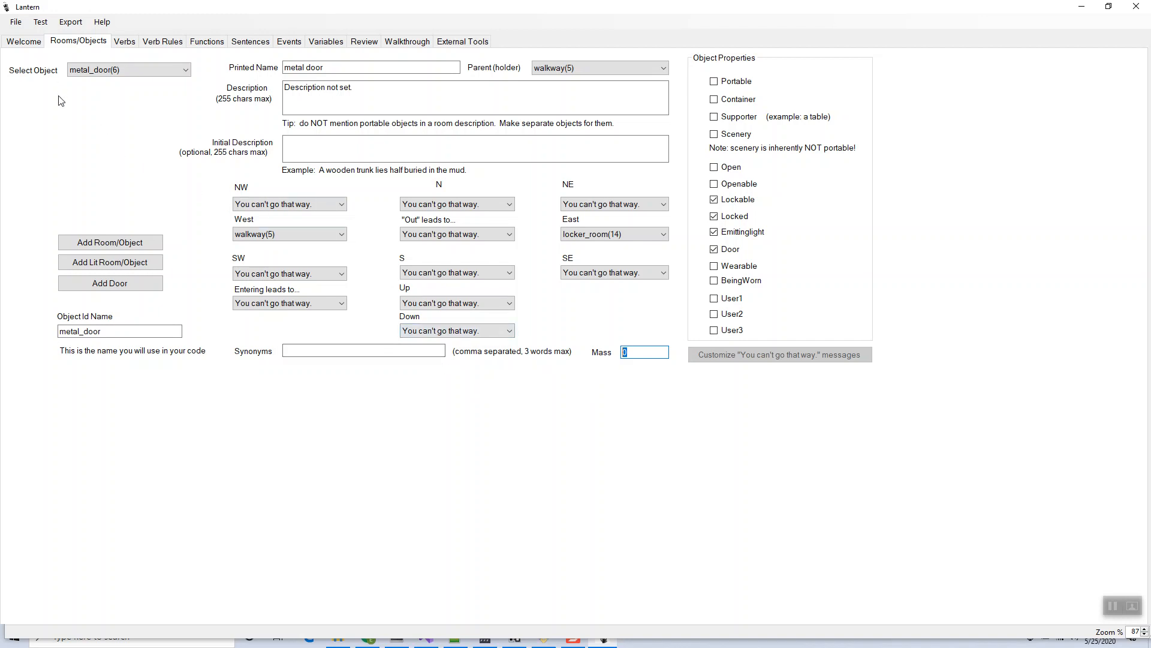
left_click(117, 72)
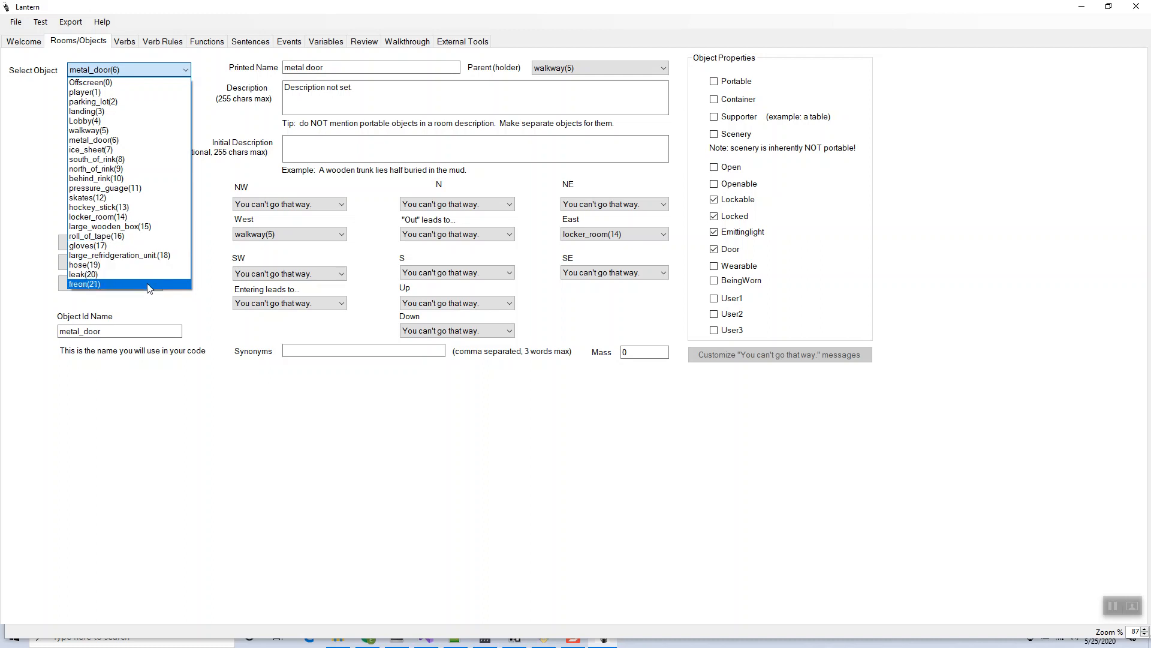
left_click(123, 190)
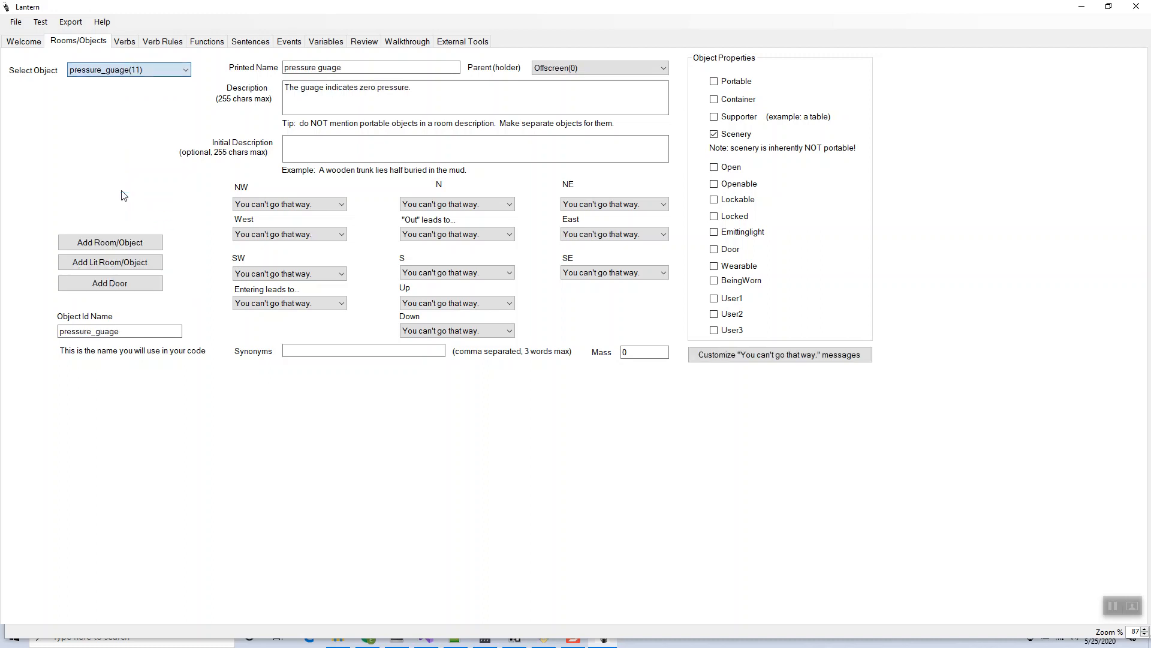
Step: Launch the test player, widen its window, and run the look command in the parking lot
left_click(43, 24)
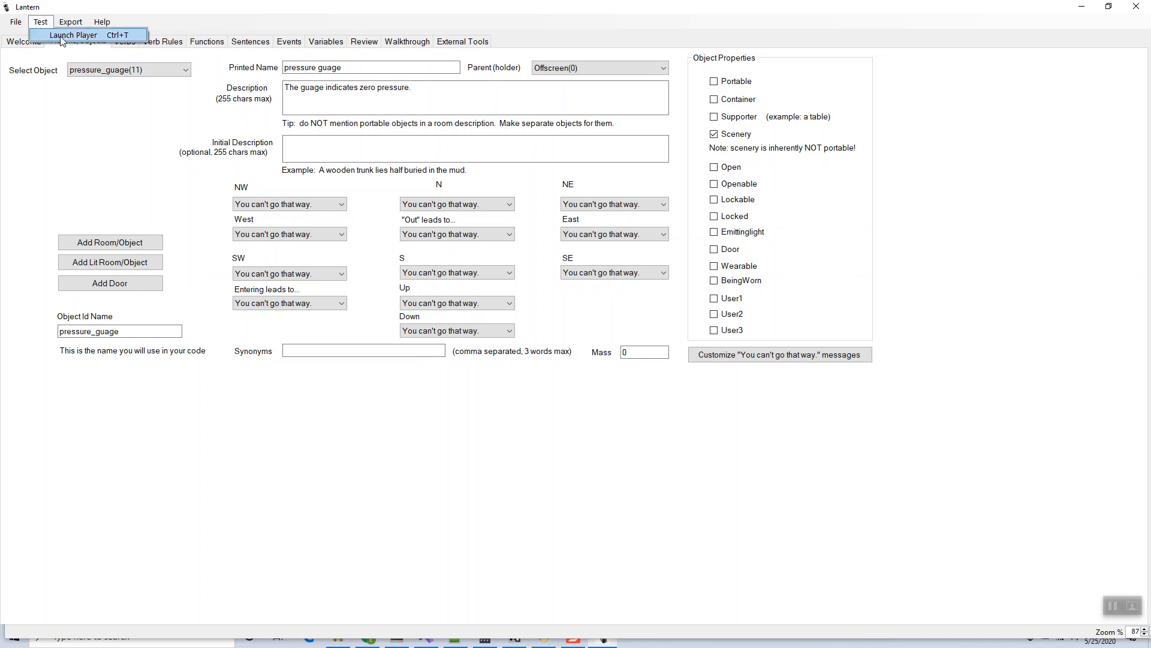
left_click(61, 37)
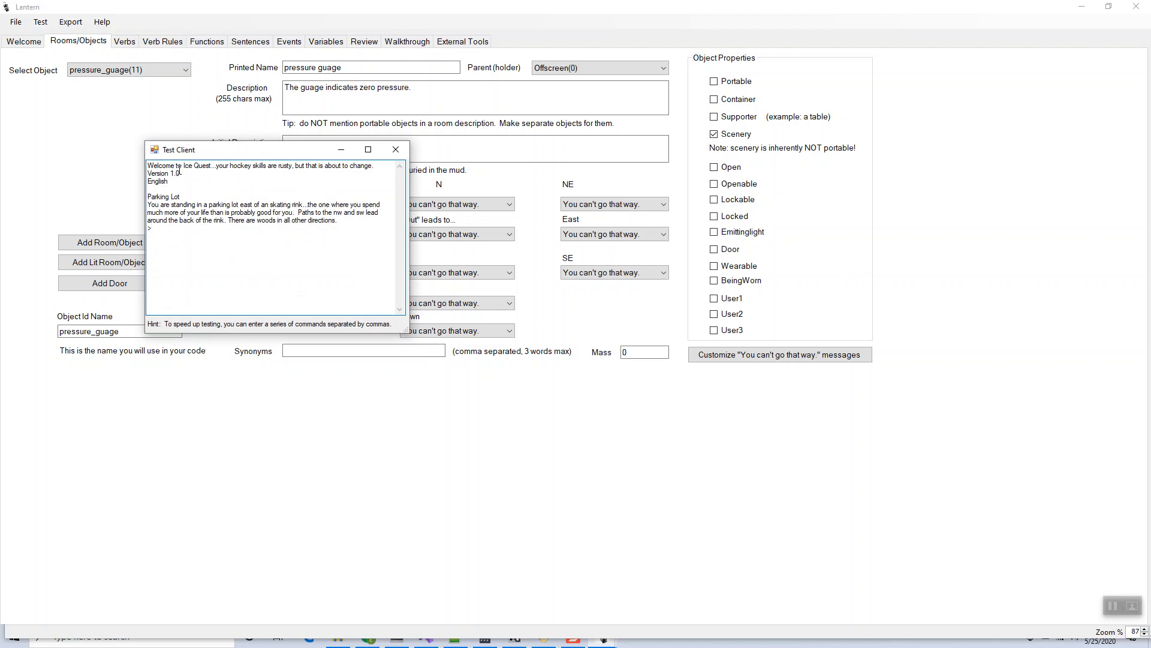
left_click_drag(408, 332, 490, 320)
left_click_drag(486, 331, 495, 332)
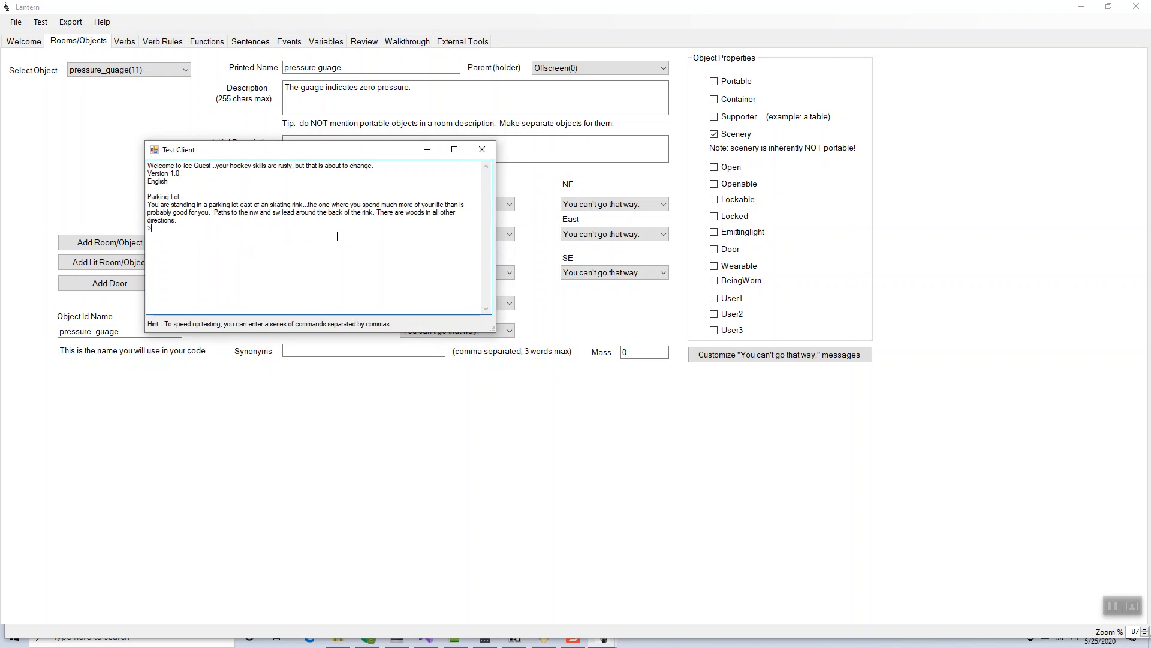
type("look")
key("Return")
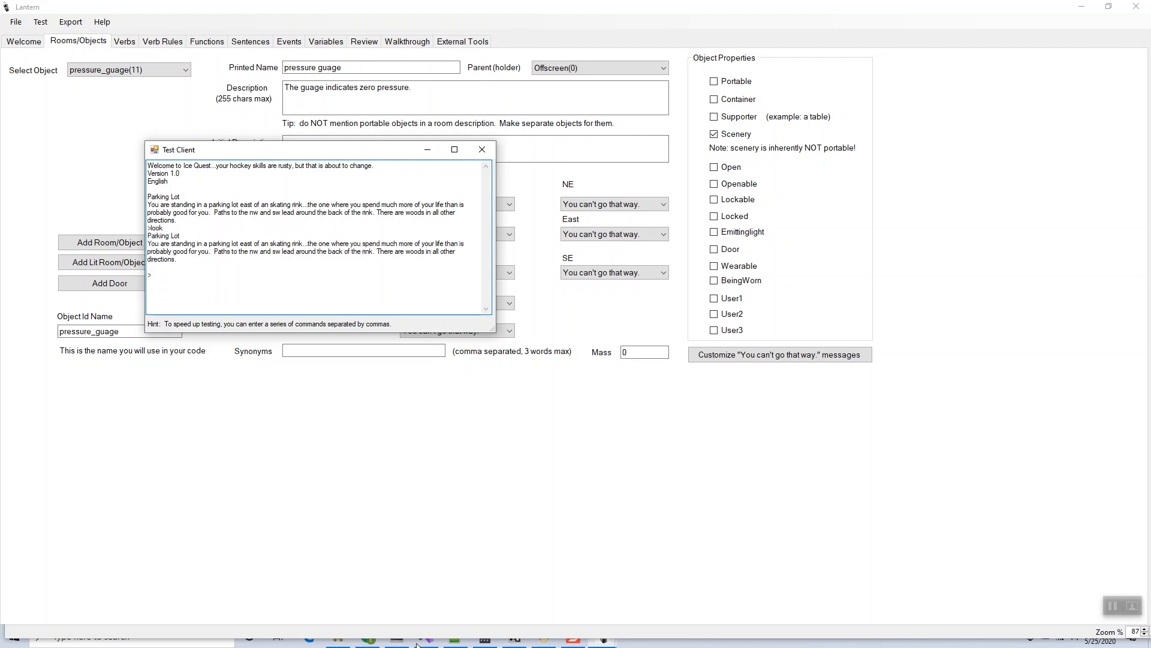
Step: Check the room connections on the Rink map in Trizbort and return to Lantern's test game
left_click(515, 640)
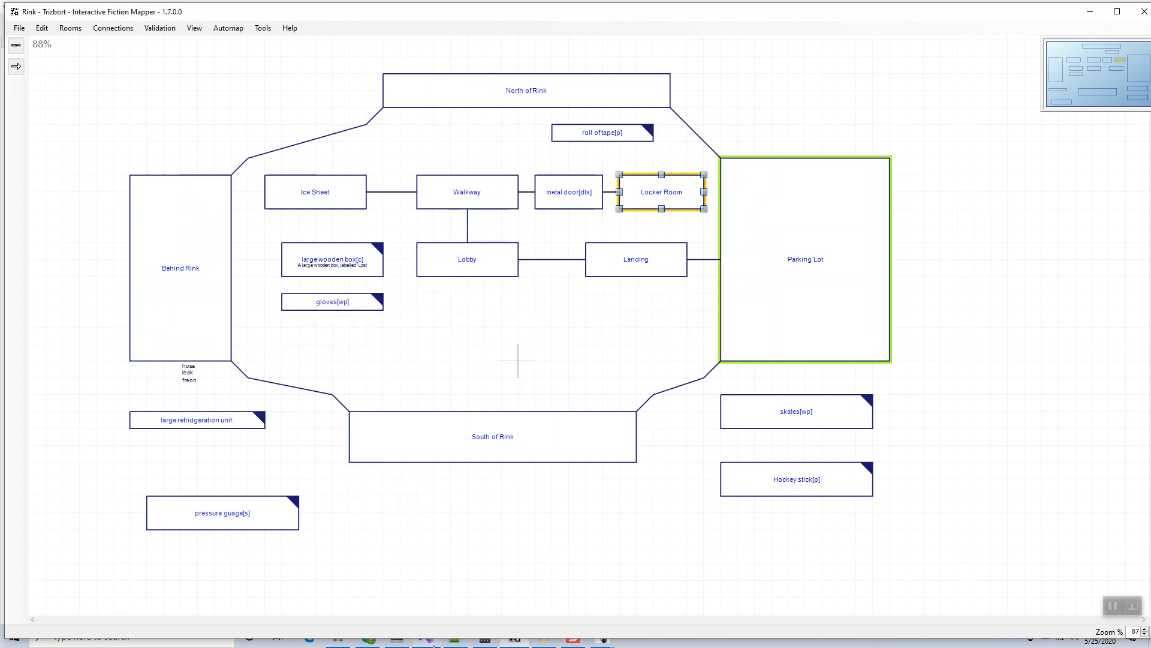
mouse_move(602, 635)
left_click(639, 594)
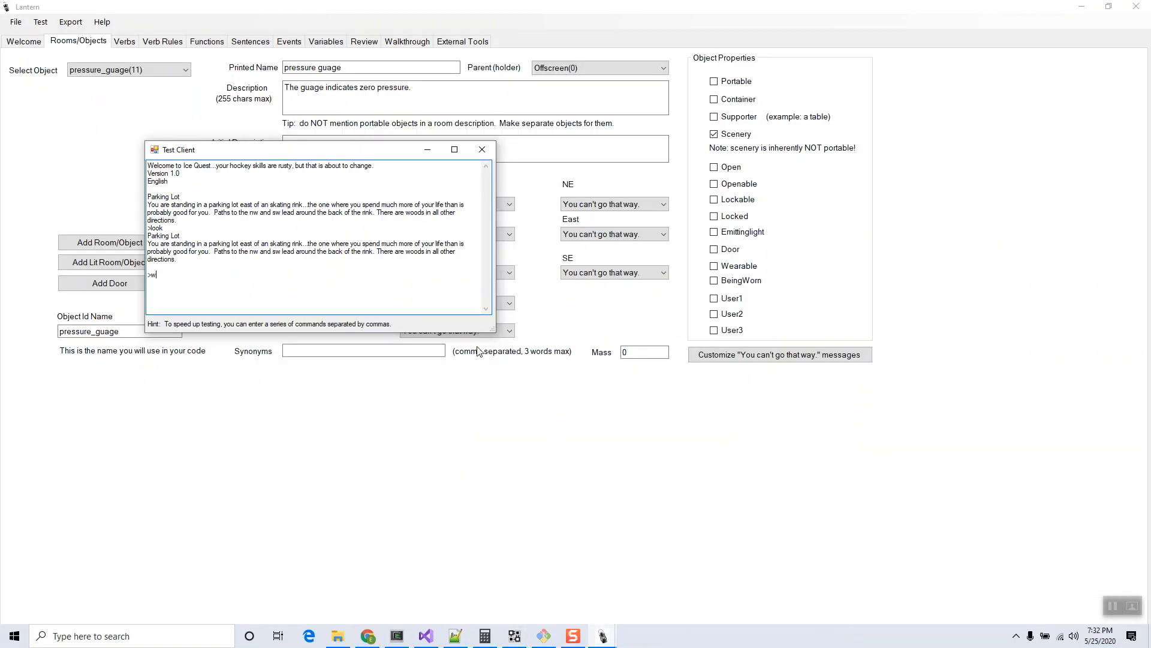
Step: Walk west twice in the test game, from the parking lot through the landing to the lobby
type("w")
key("Return")
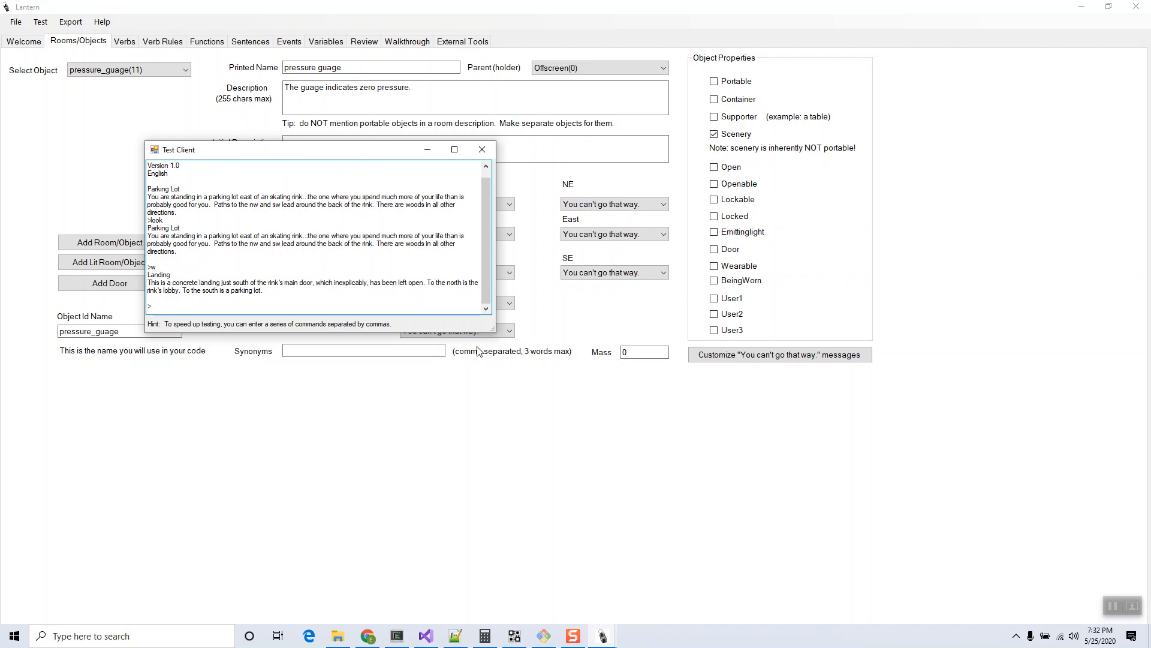
type("w")
key("Return")
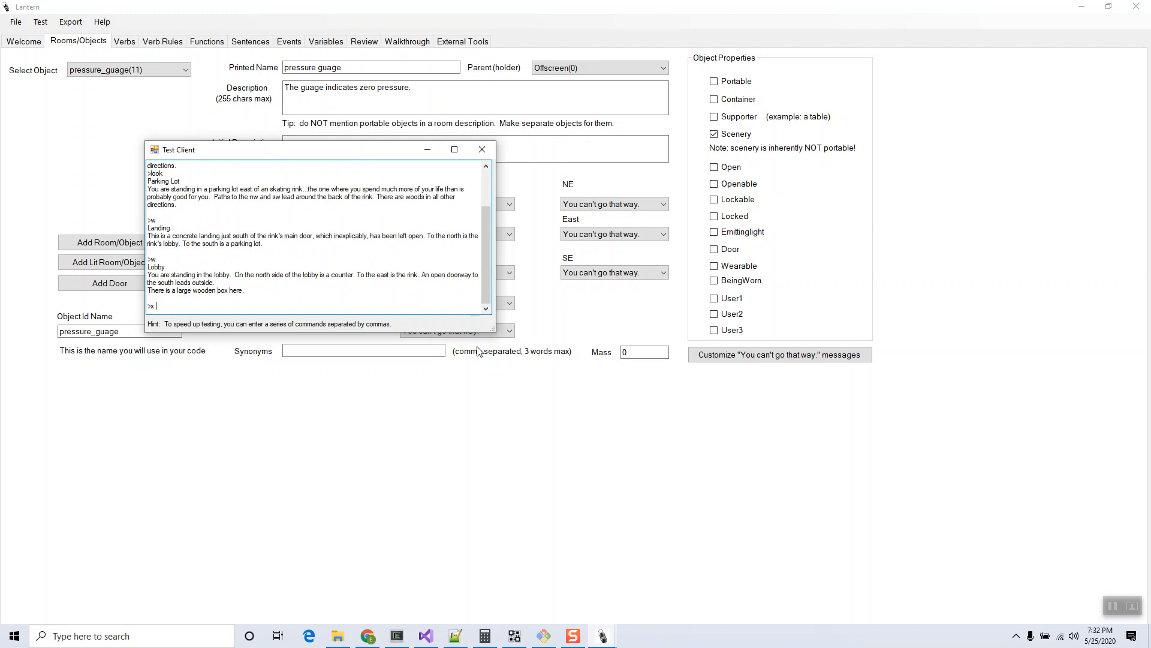
Step: Examine the box in the lobby with "x box" and list the player's inventory
type("x box")
key("Return")
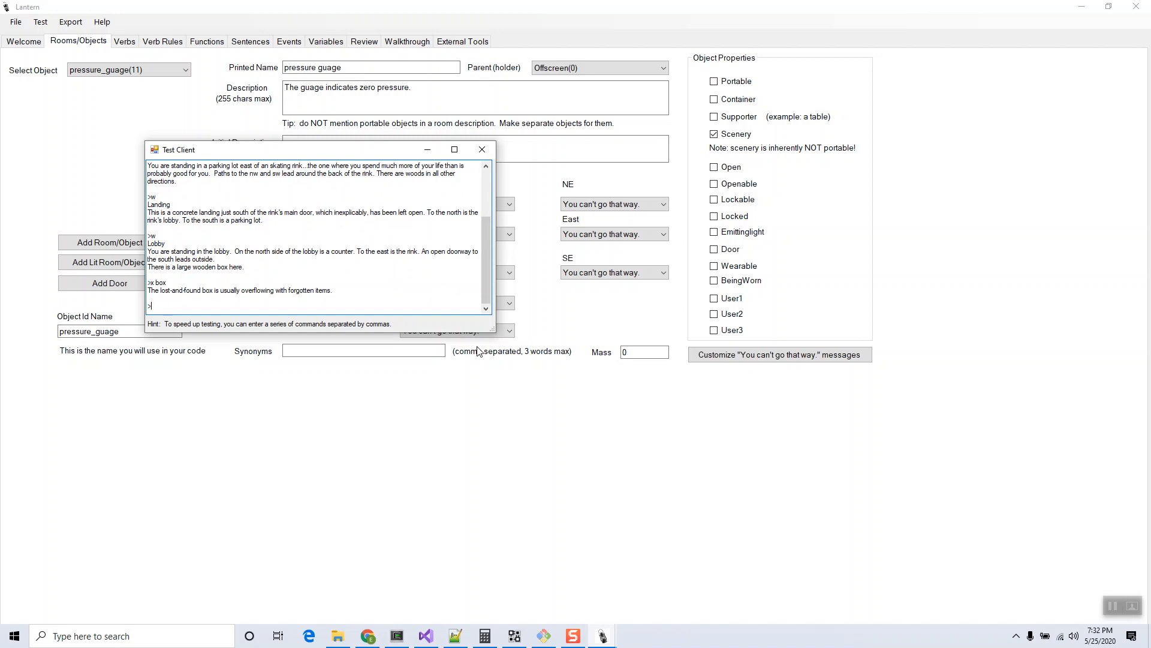
type("i")
key("Return")
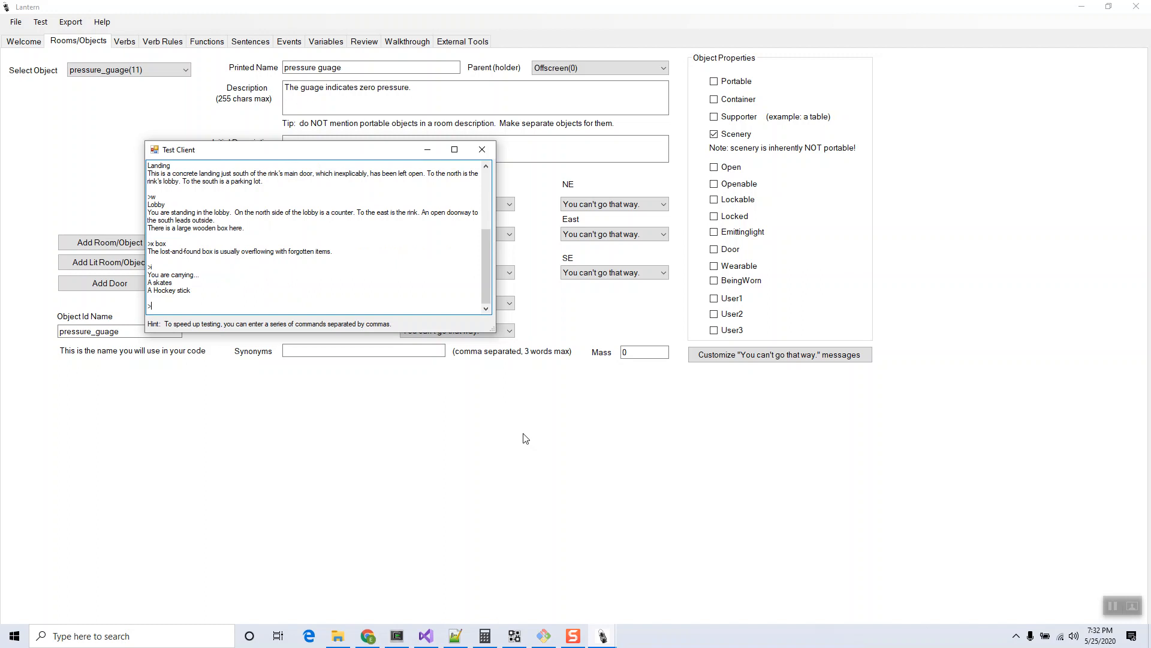
Step: Go north to the walkway and try the metal door exit to the east
type("n")
key("Return")
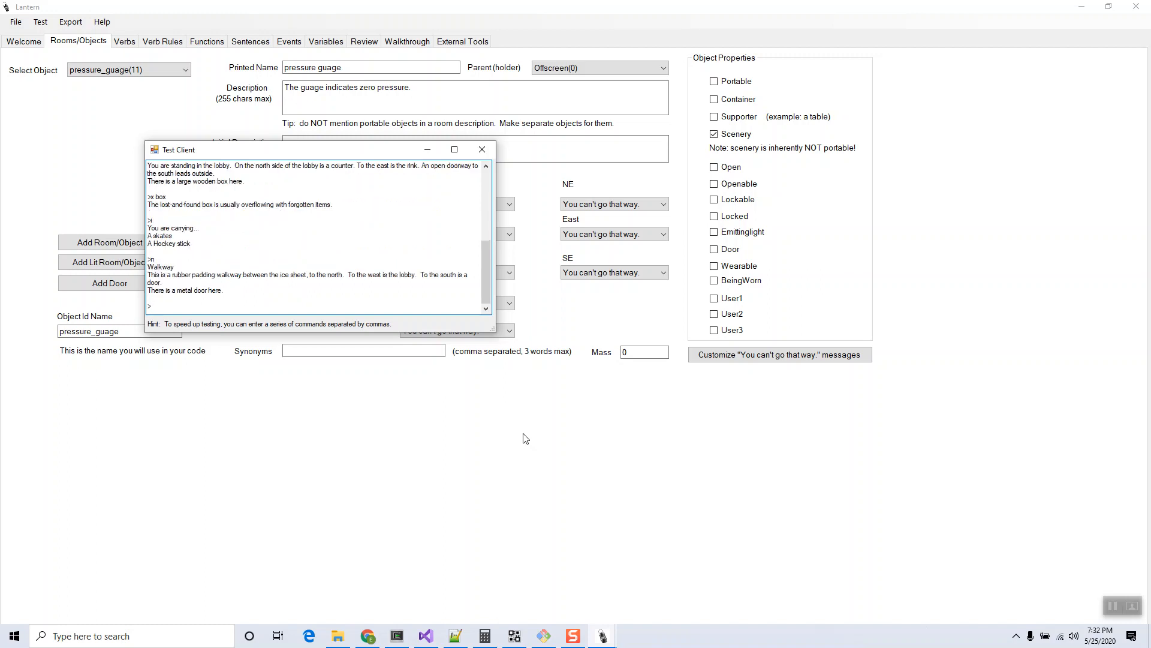
type("e")
key("Return")
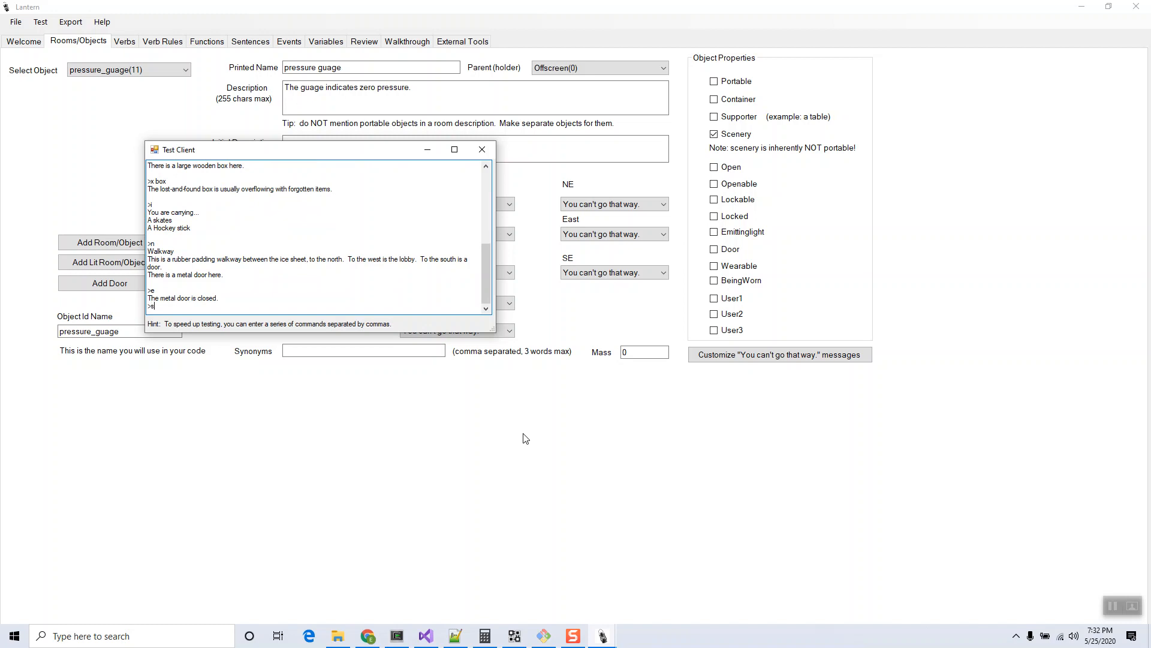
Step: Return south to the lobby, test its south, west and east exits, and close the test game from the lobby
type("s")
key("Return")
type("s")
key("Return")
type("w")
key("Return")
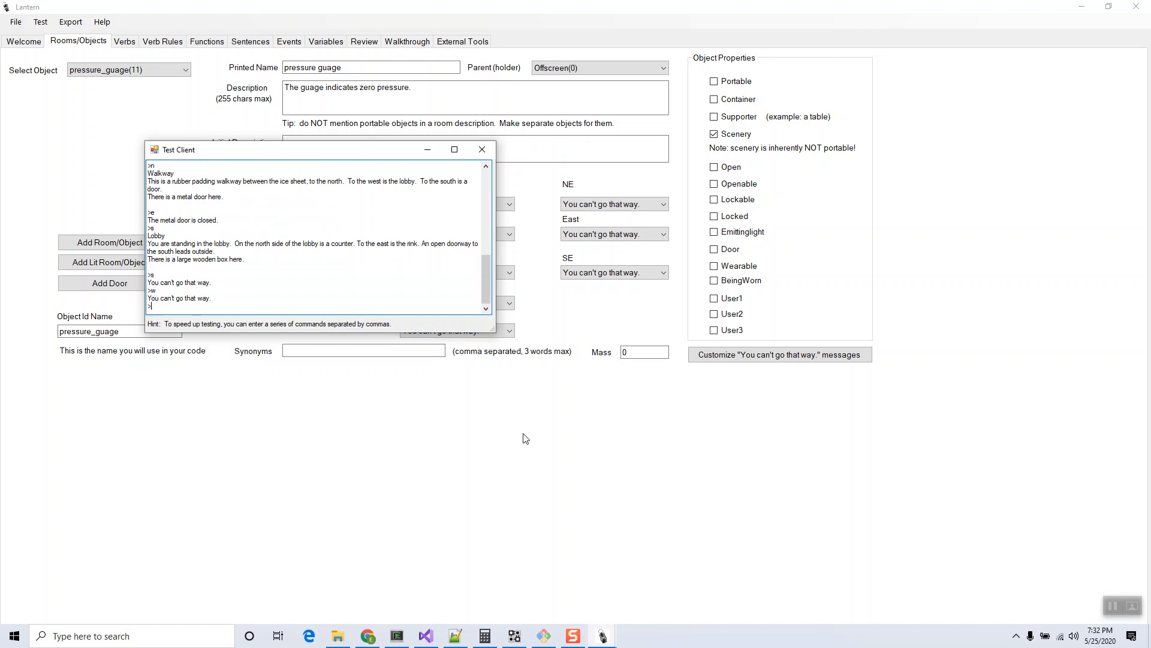
type("e")
key("Return")
type("w")
key("Return")
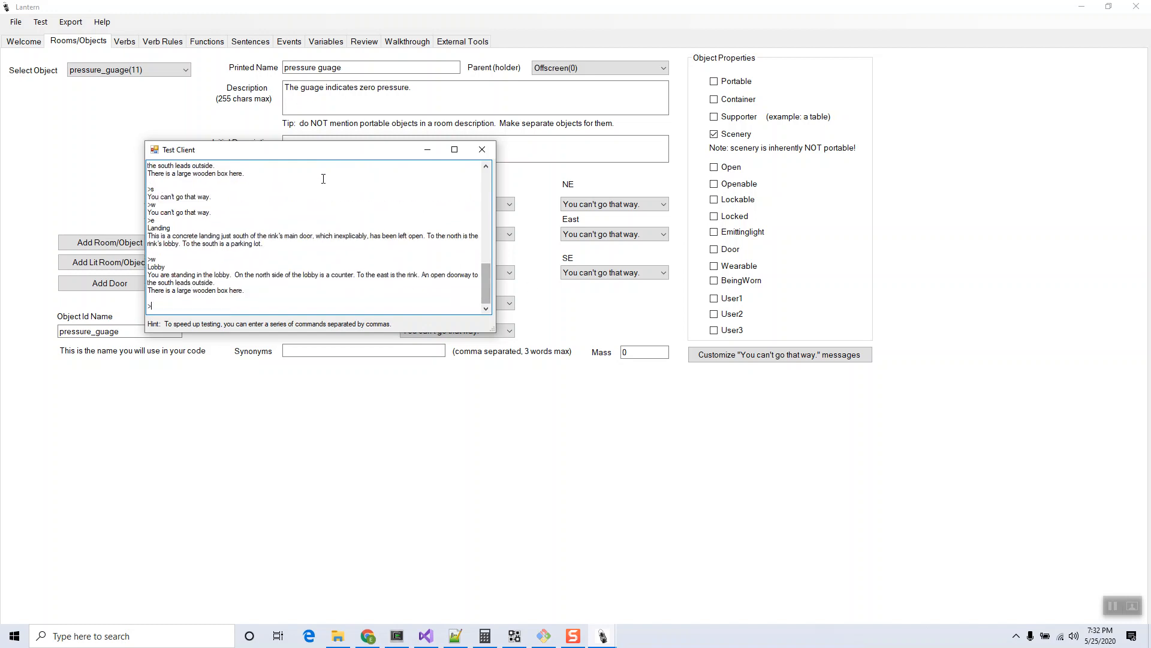
left_click(492, 150)
Step: Set the parent (holder) of the gloves object to large_wooden_box and save the project
left_click(151, 72)
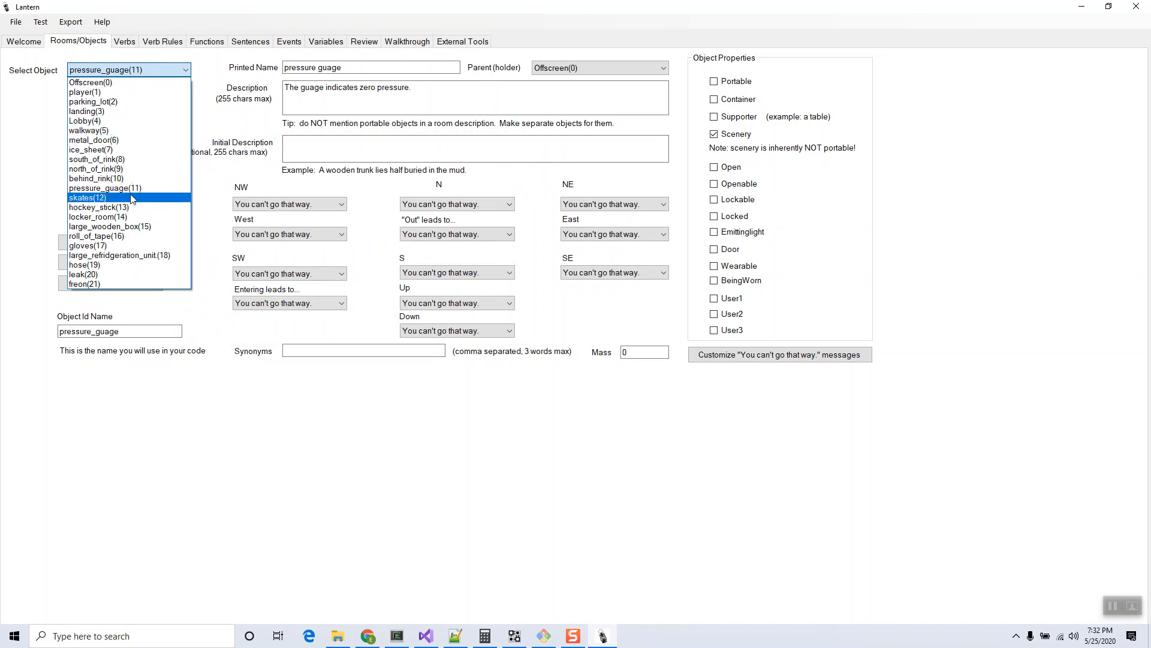
left_click(126, 246)
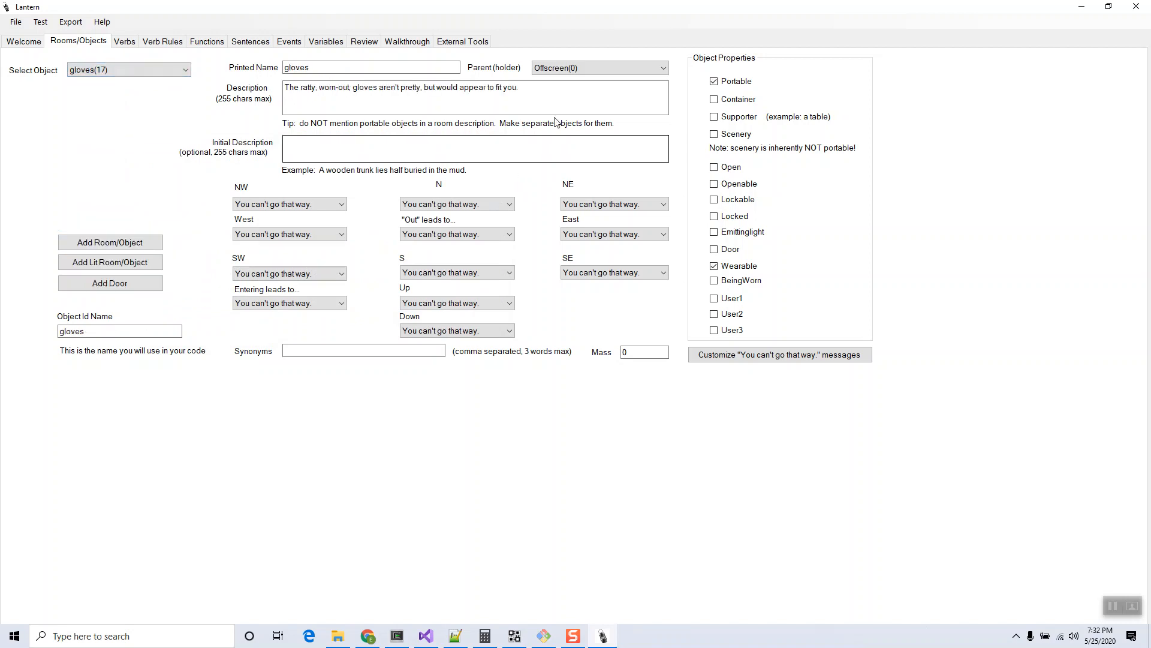
left_click(602, 68)
left_click(602, 68)
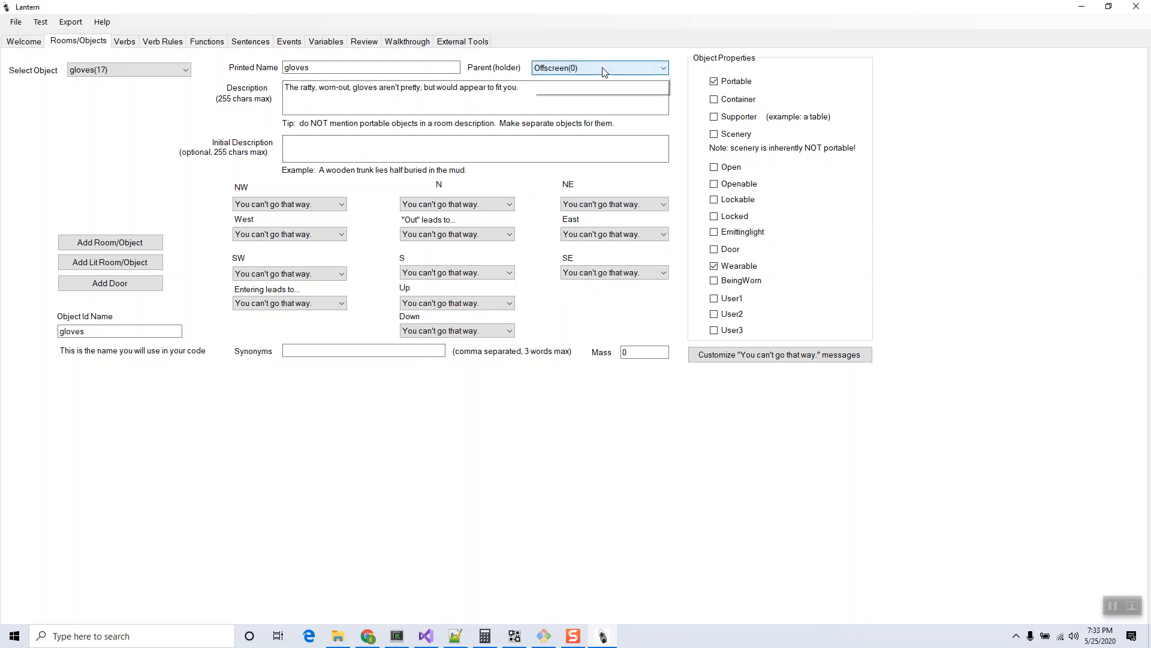
left_click(602, 68)
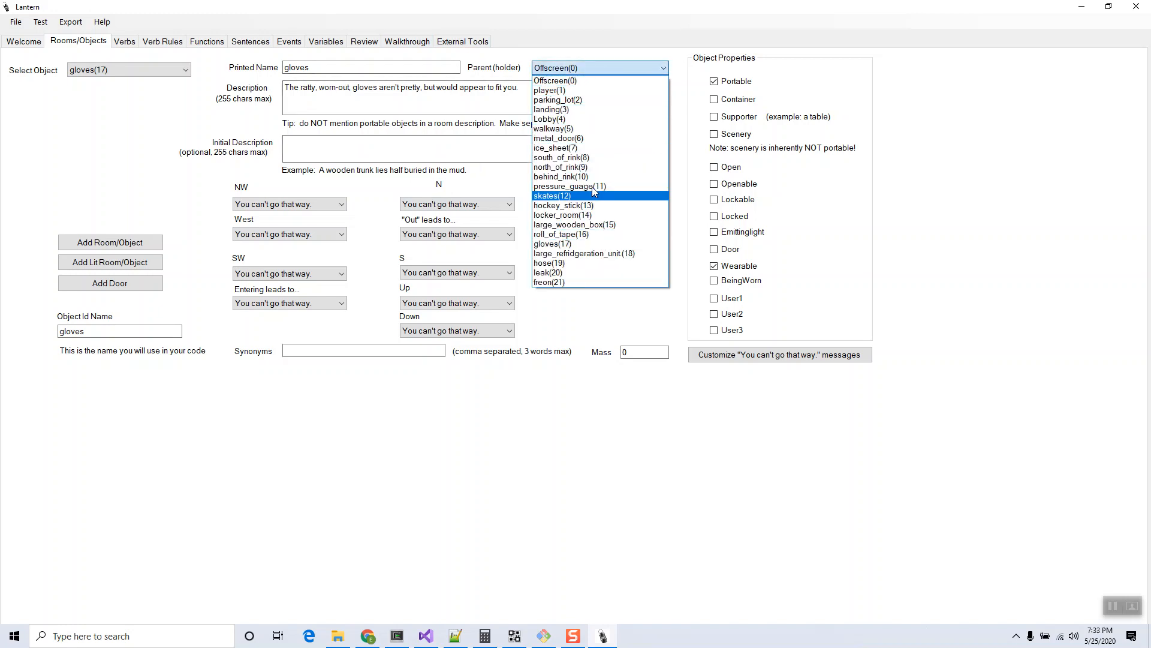
left_click(585, 224)
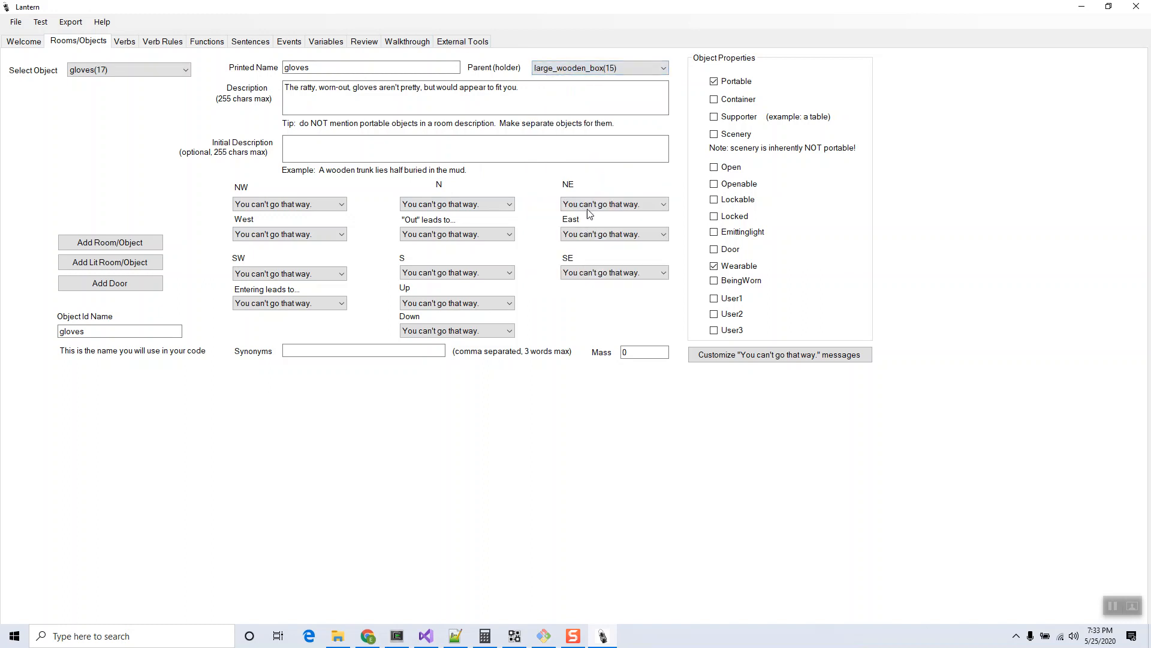
left_click(15, 23)
left_click(34, 77)
Step: Check the large wooden box's contents in a new test run by walking west twice to the lobby, and close it
key("F5")
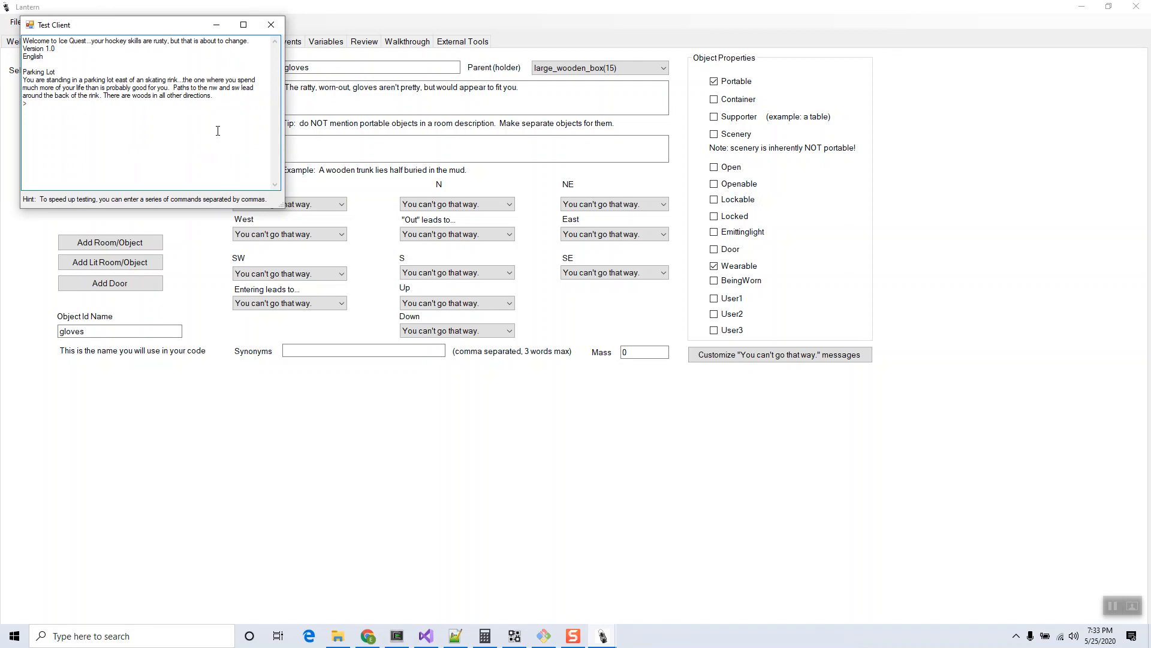
type("w")
key("Return")
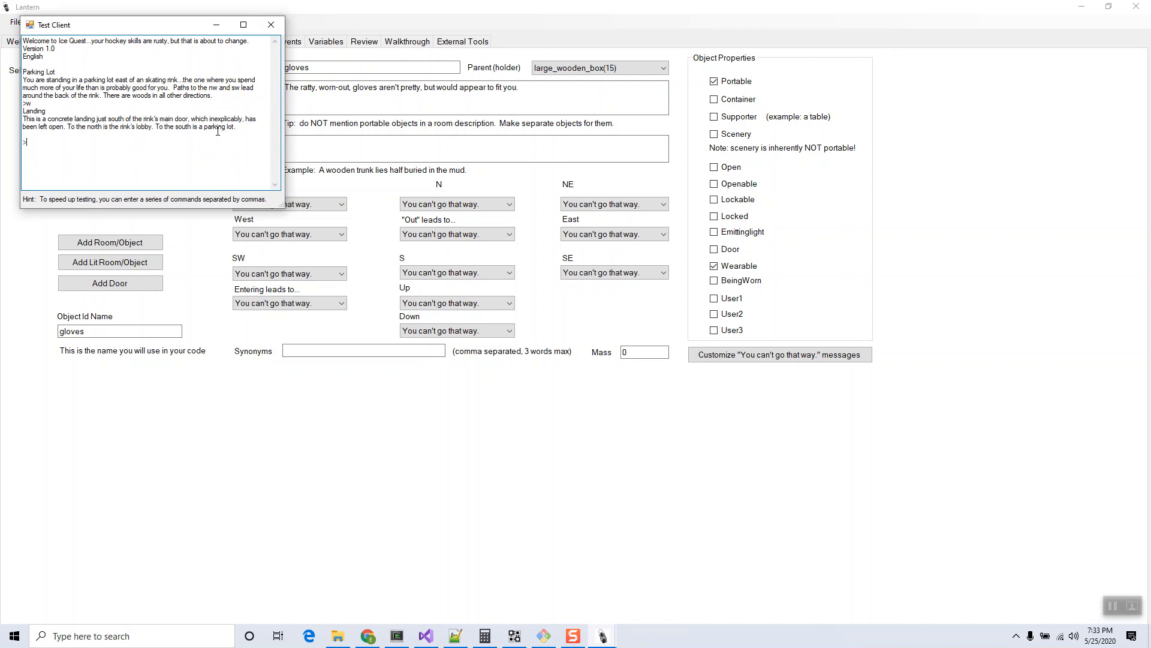
type("w")
key("Return")
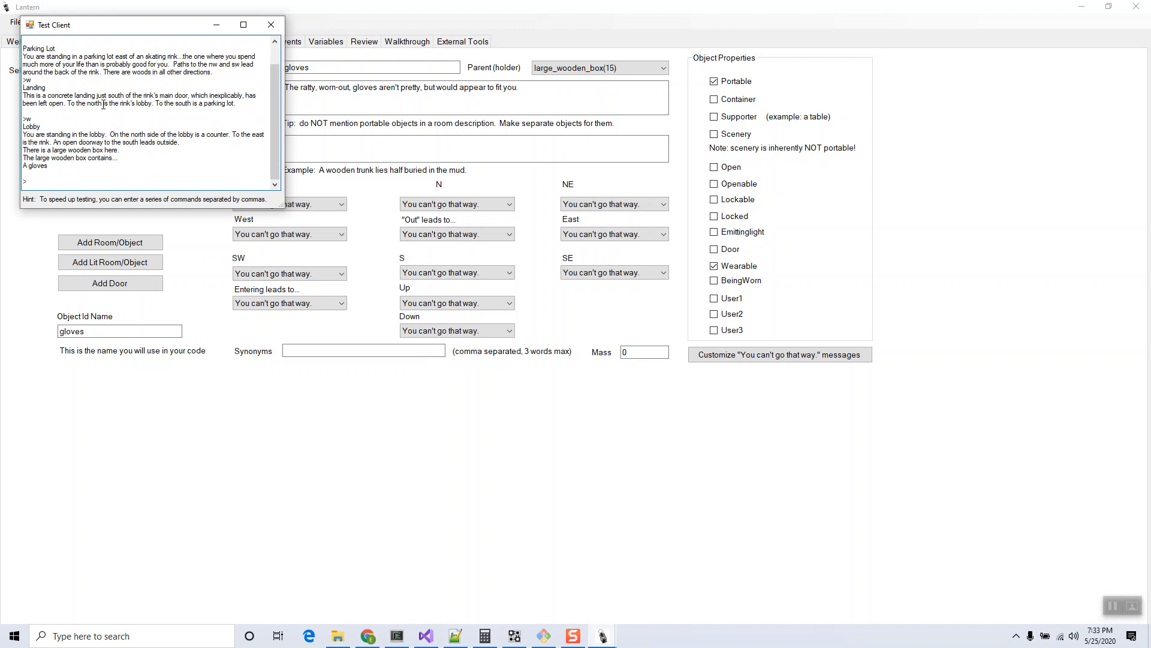
left_click(282, 29)
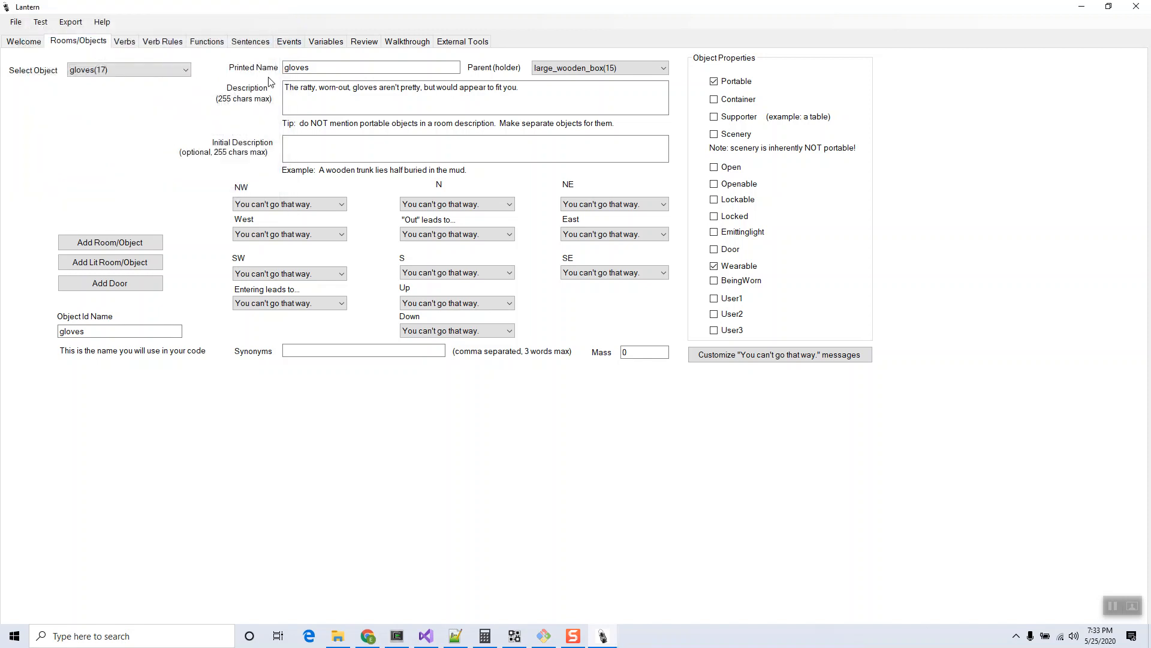
Step: Change the printed name of the gloves object to "pair of gloves" and save the project
left_click(286, 67)
type("pair of")
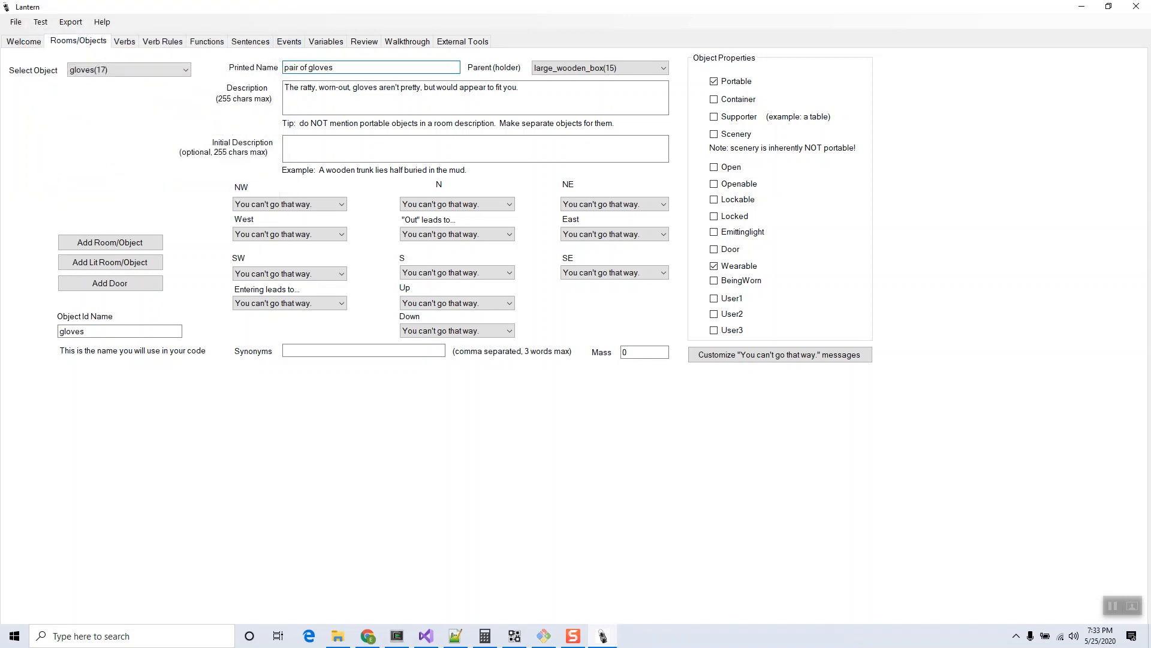
left_click(18, 24)
left_click(43, 73)
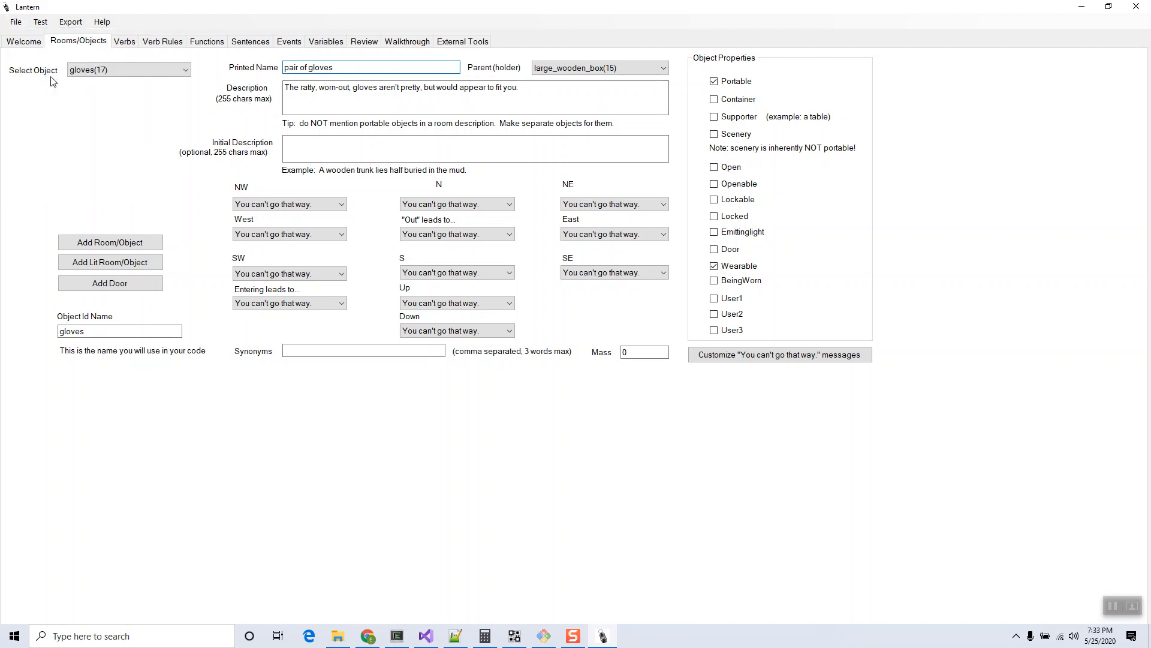
Step: Examine the walkway's door with "x door" in a new test run, and return to the gloves object's description
left_click(41, 24)
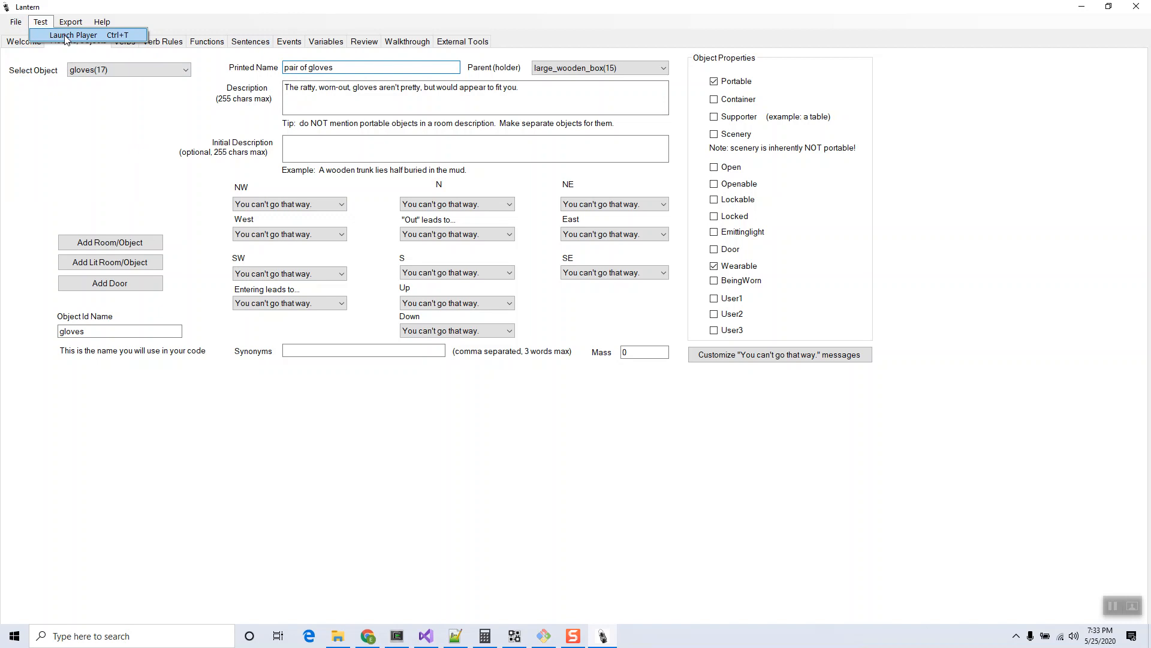
left_click(66, 36)
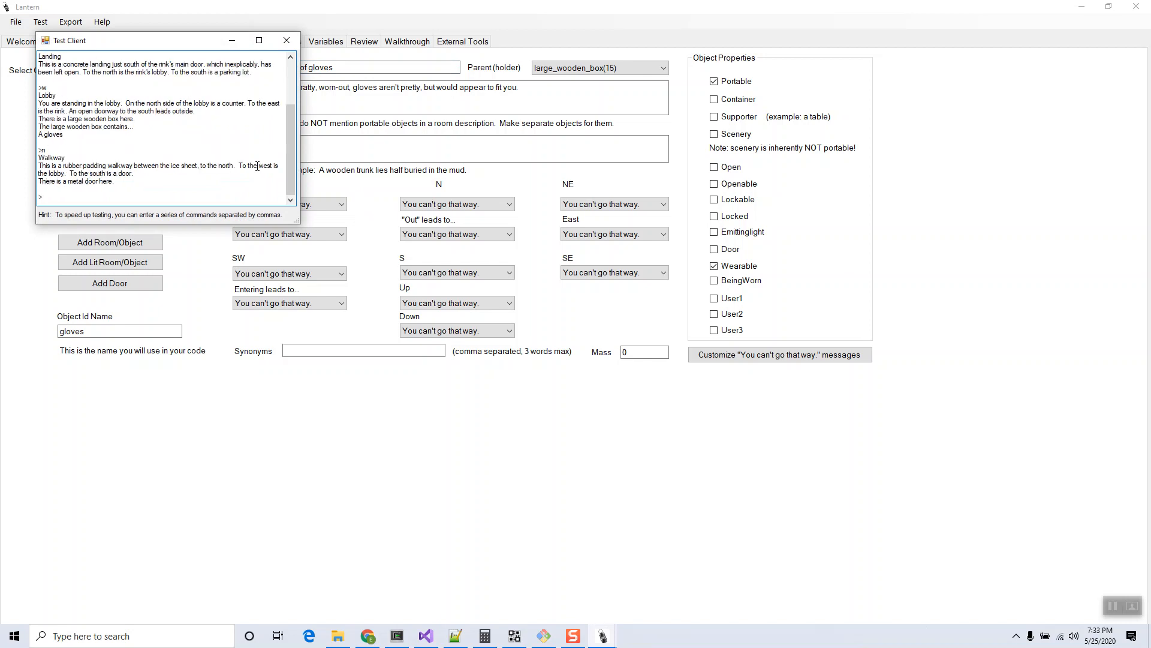
type("door")
key("Return")
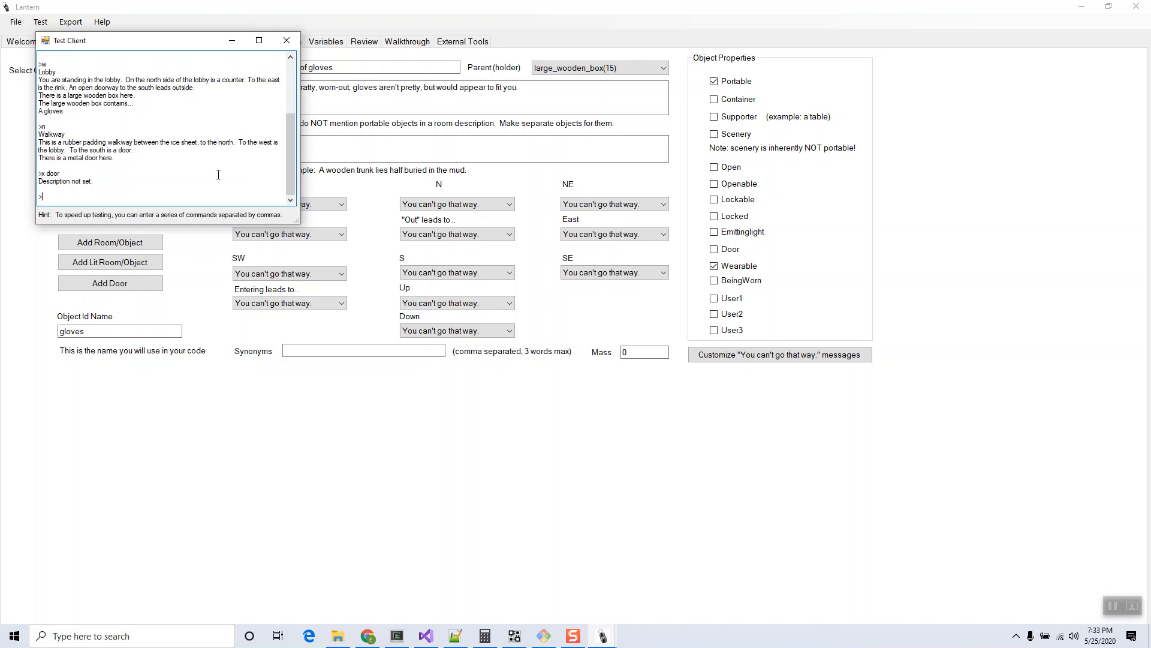
left_click(287, 40)
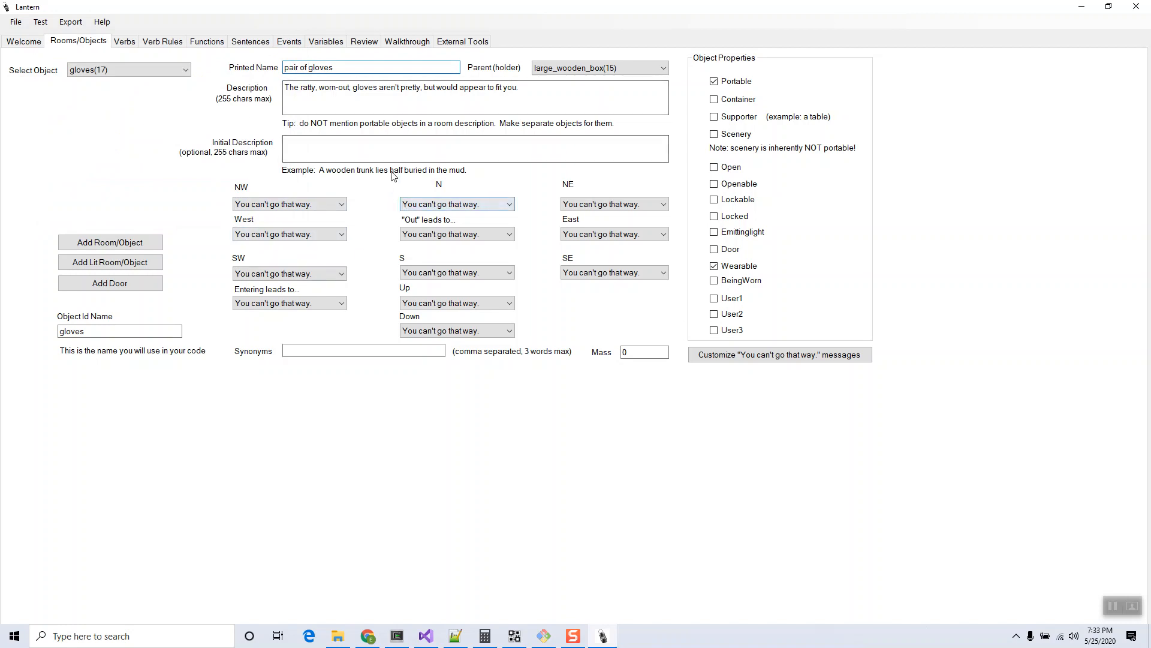
left_click(341, 88)
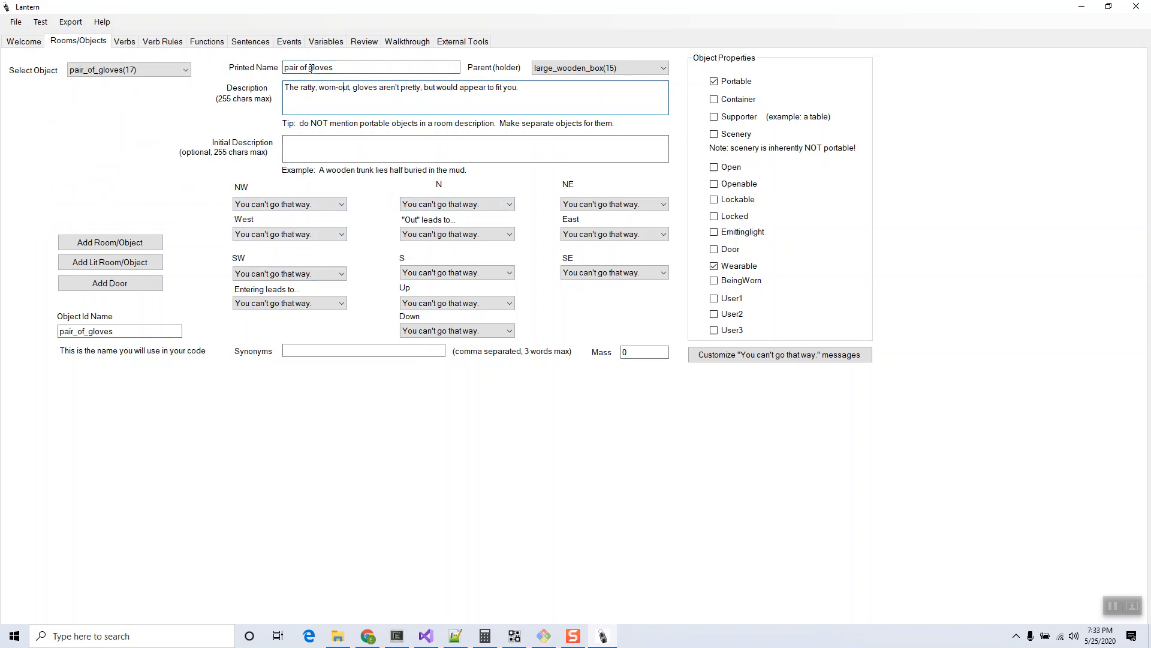
Step: Save the project, walk west twice to the lobby in a new test run to check the wooden box's contents, and close it
left_click(24, 22)
left_click(36, 76)
left_click(40, 22)
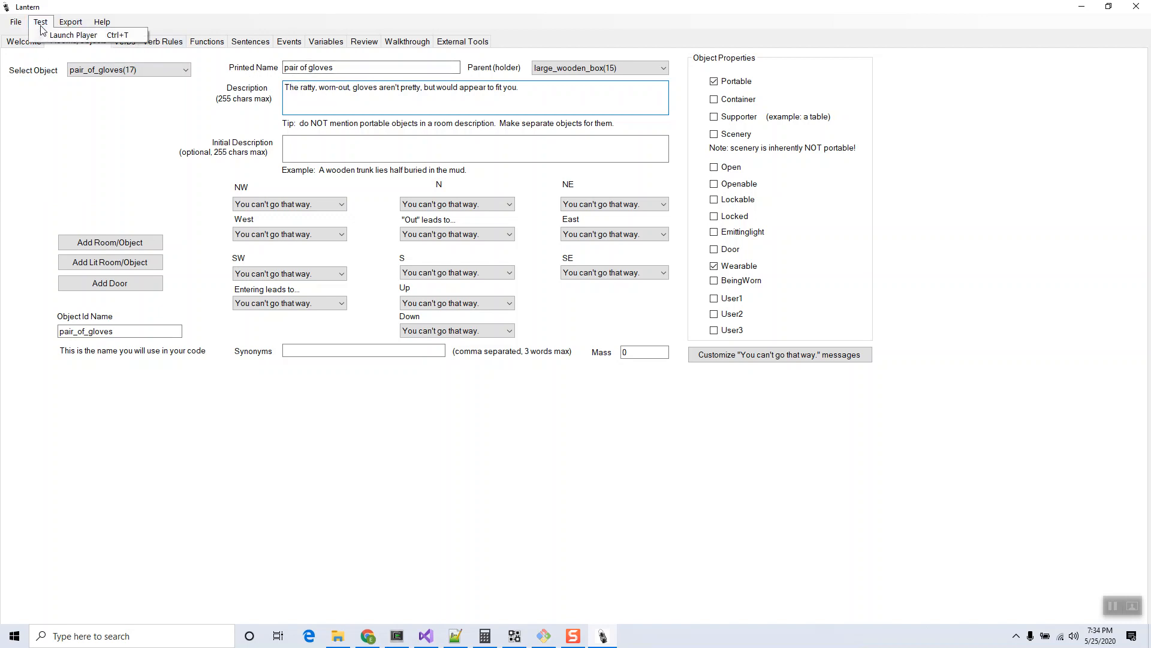
left_click(72, 35)
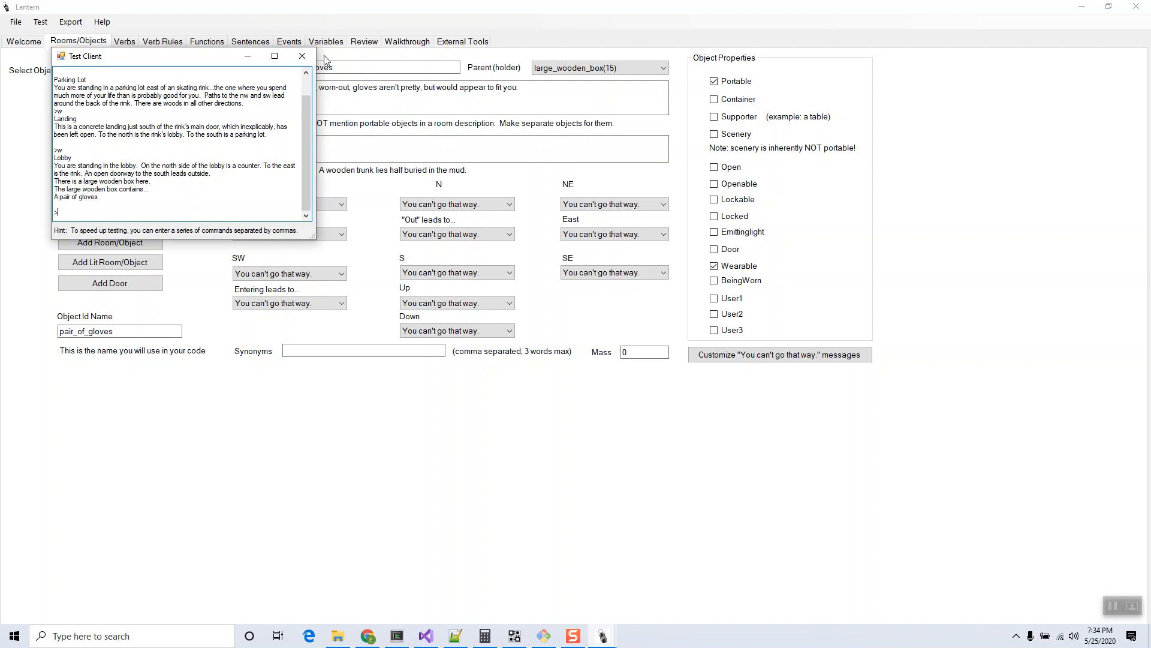
left_click(302, 56)
Step: Switch to the Rink map in Trizbort and review the object syntax reference in the Parking Lot room's properties without changing anything
left_click(515, 636)
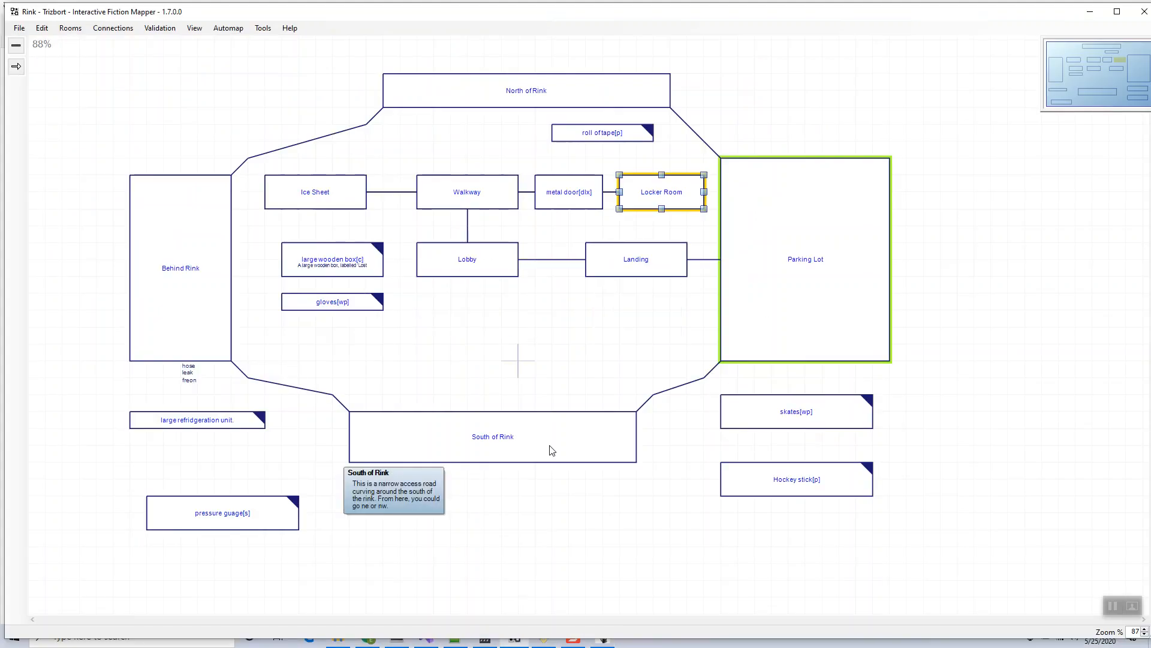
double_click(766, 294)
left_click(502, 211)
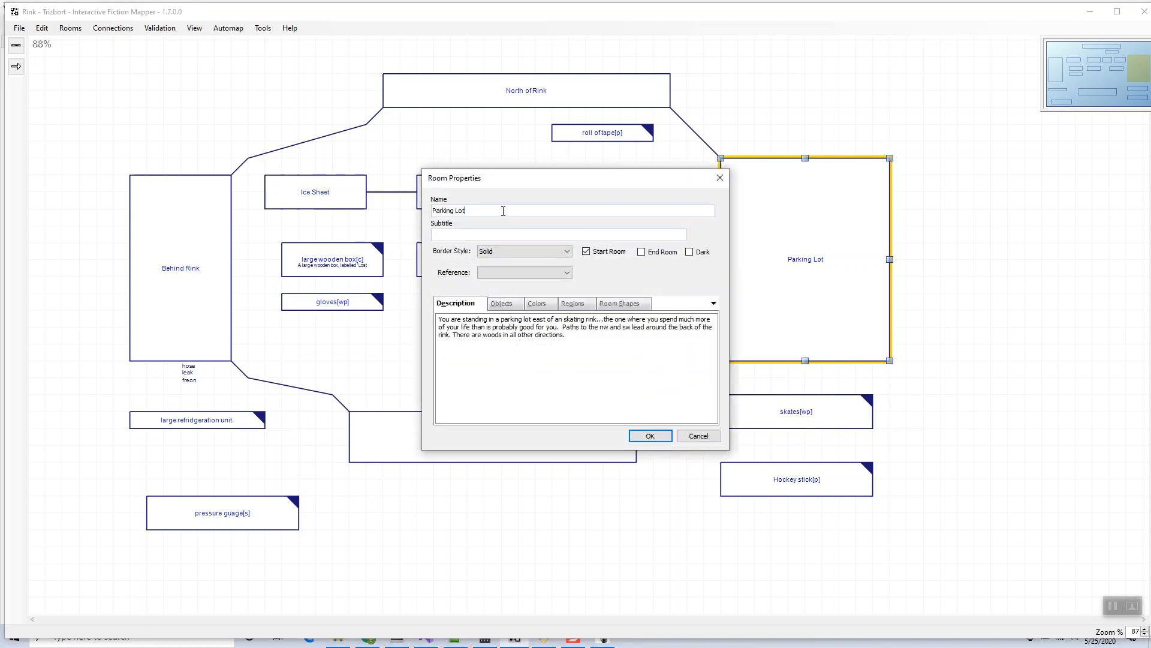
left_click(503, 304)
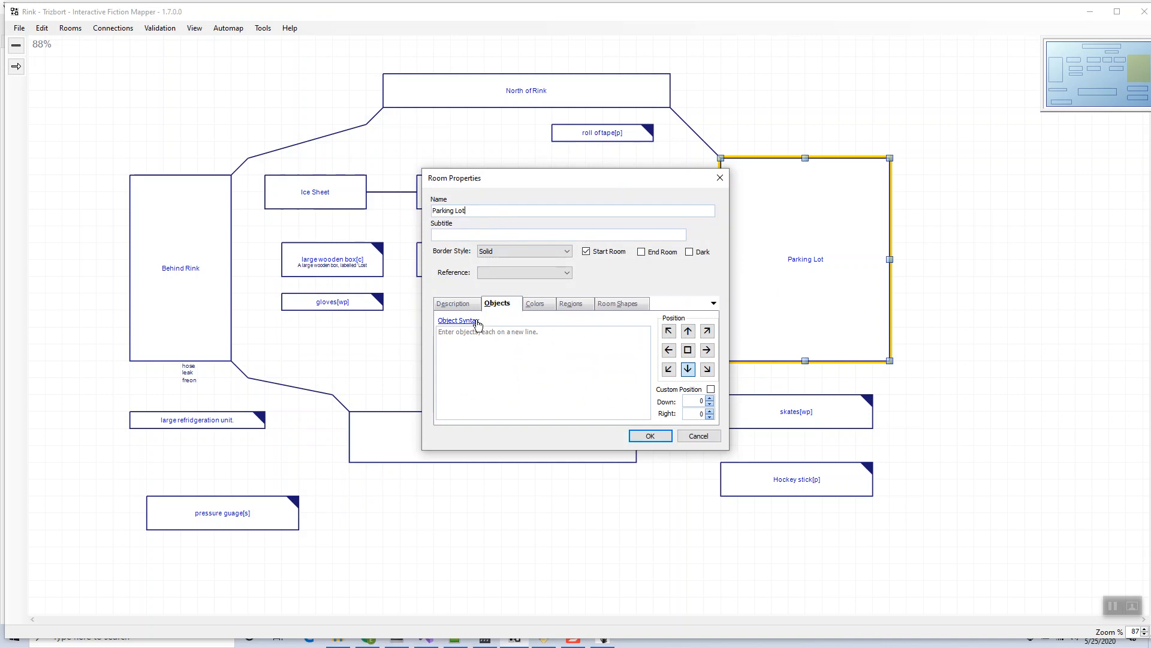
mouse_move(478, 324)
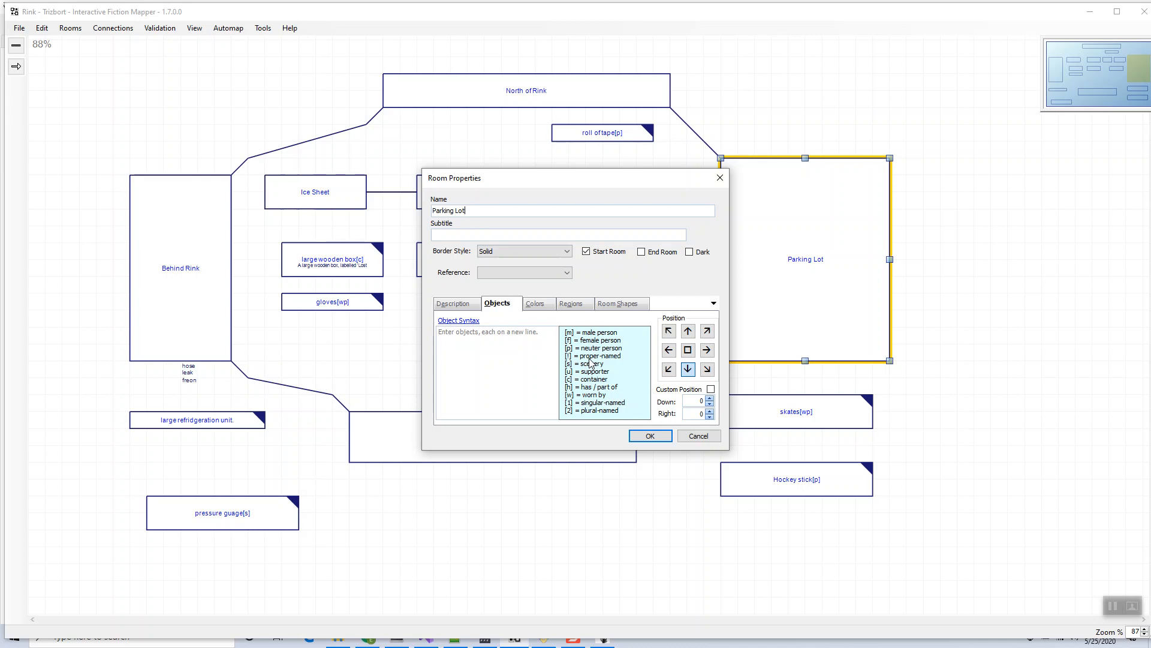
left_click(699, 436)
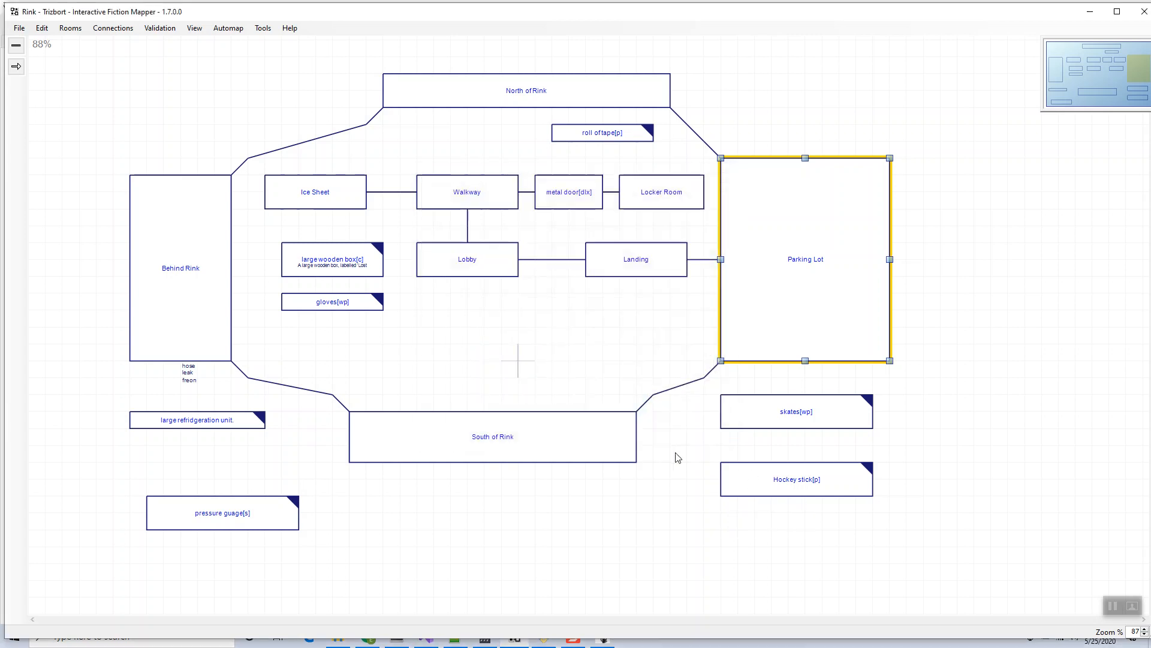
mouse_move(502, 446)
mouse_move(505, 445)
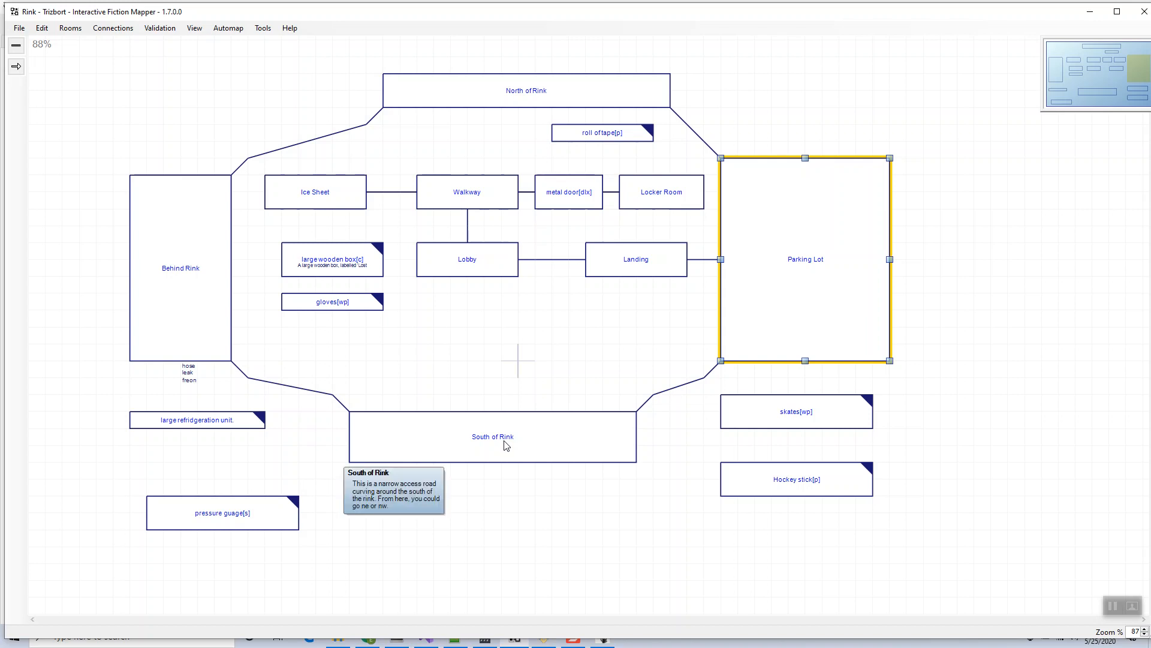